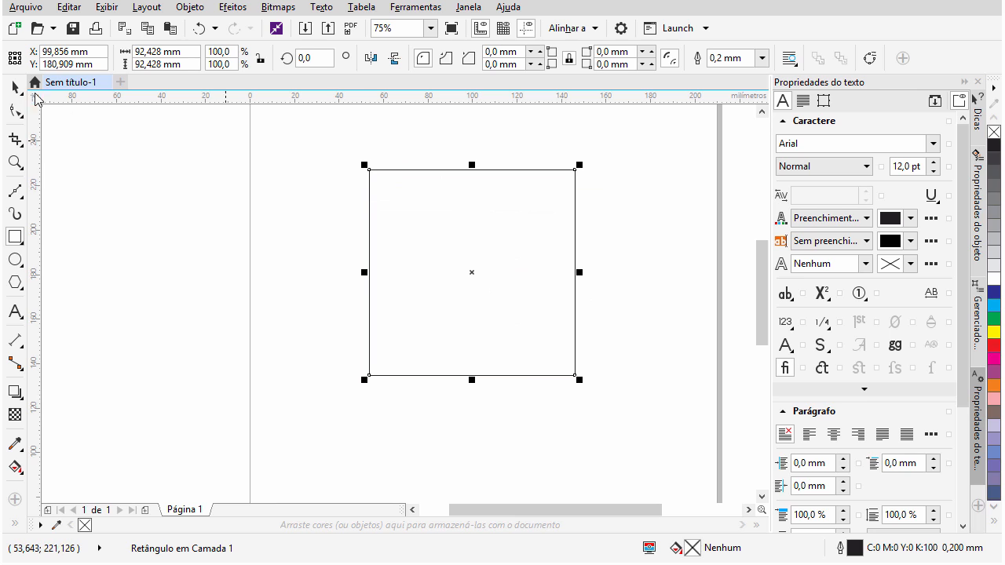
Move the square about 6 mm left and 5 mm up, to centre it near X 93.5, Y 185.8 mm.
left_click(13, 90)
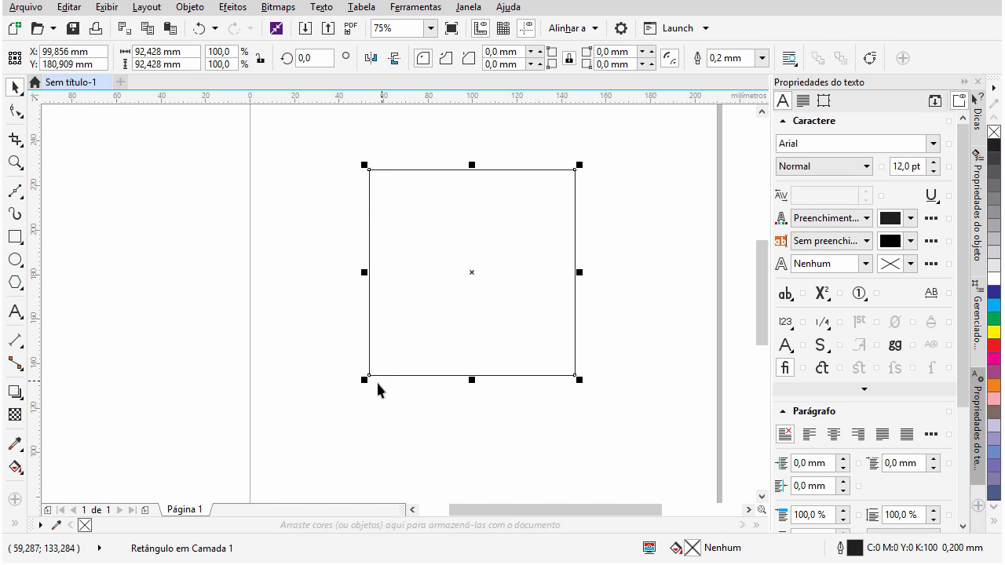
left_click_drag(369, 375, 355, 364)
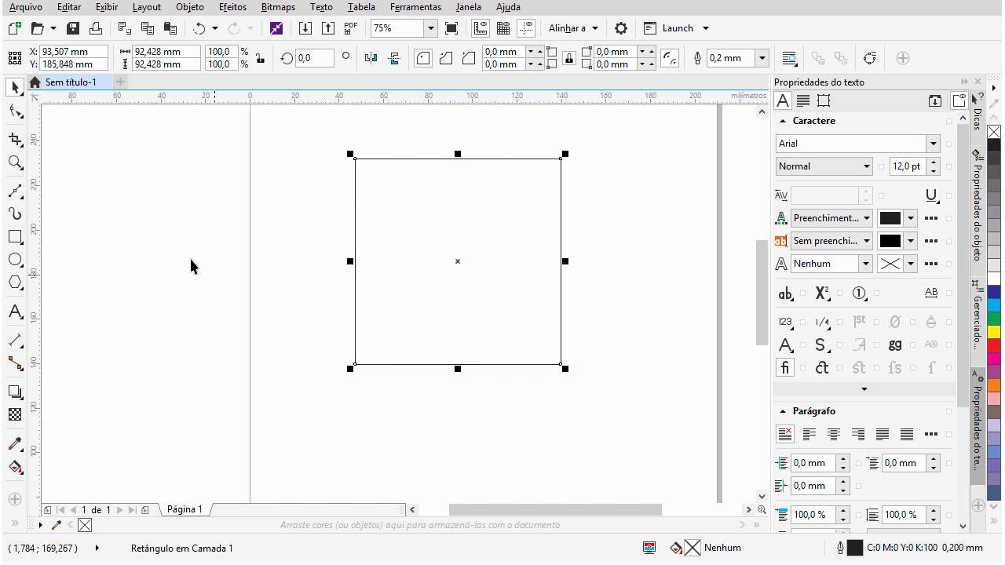
Round all the square's corners to about 46 mm with the Shape tool, forming a circle, and return them to sharp corners.
left_click(13, 112)
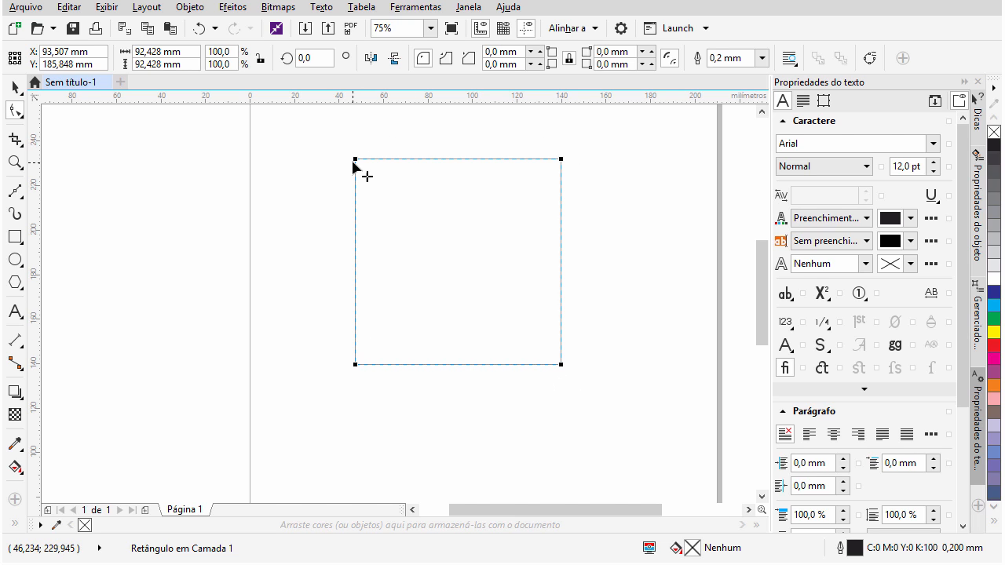
left_click_drag(355, 160, 357, 268)
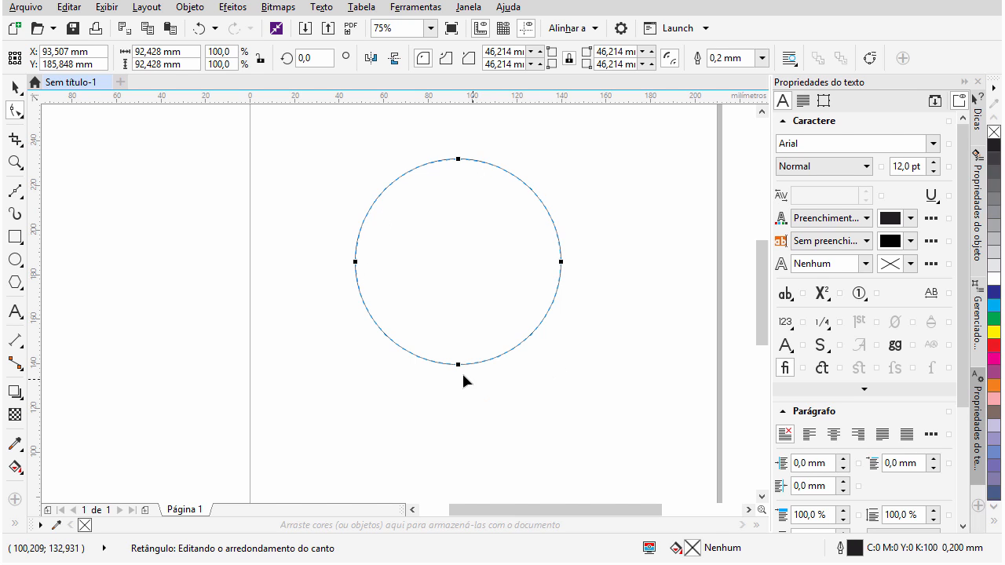
left_click_drag(458, 366, 586, 343)
left_click_drag(562, 161, 611, 150)
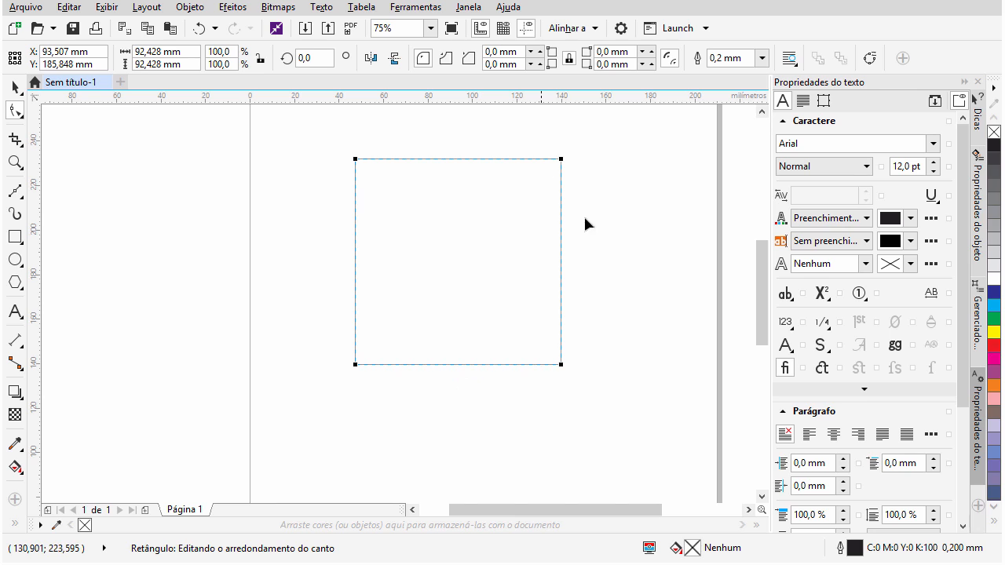
Convert the square to curves and select its corner nodes using the Retangular selection mode.
left_click(870, 59)
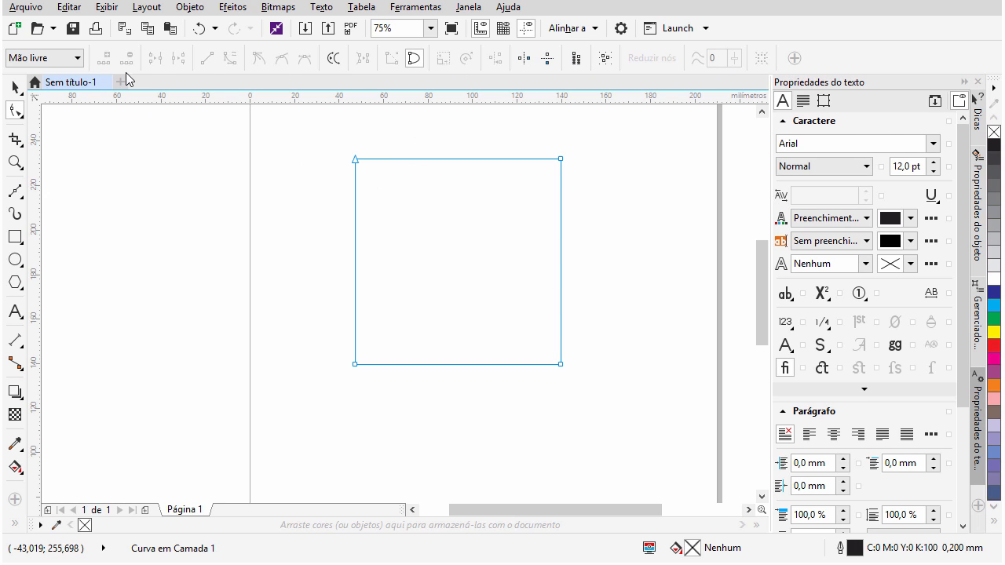
left_click(43, 60)
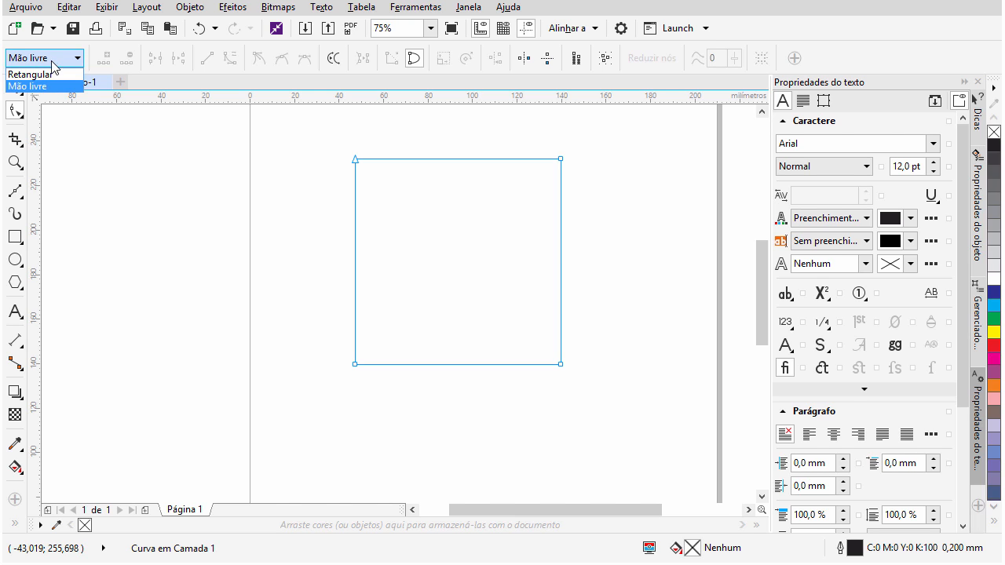
left_click(43, 74)
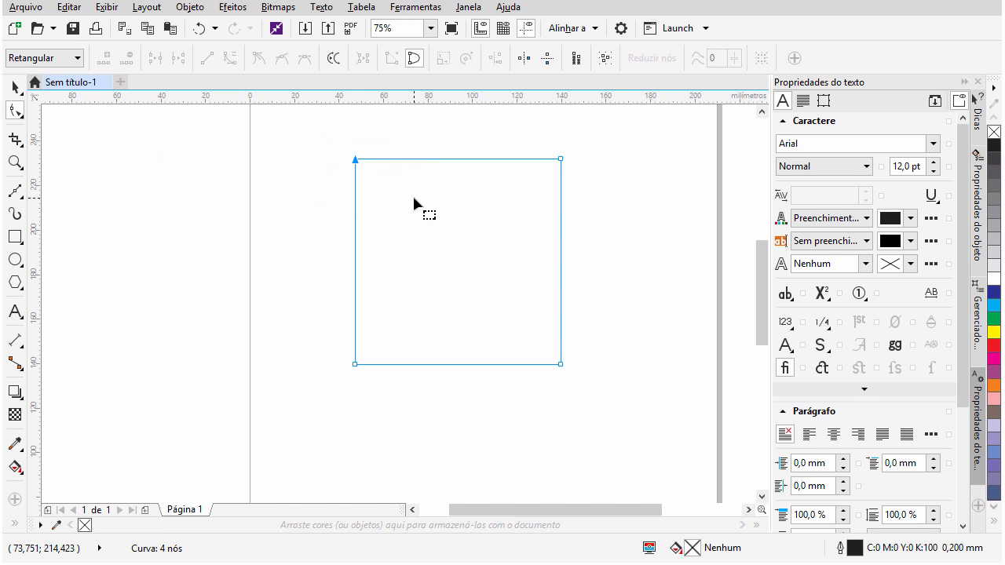
left_click_drag(303, 123, 583, 231)
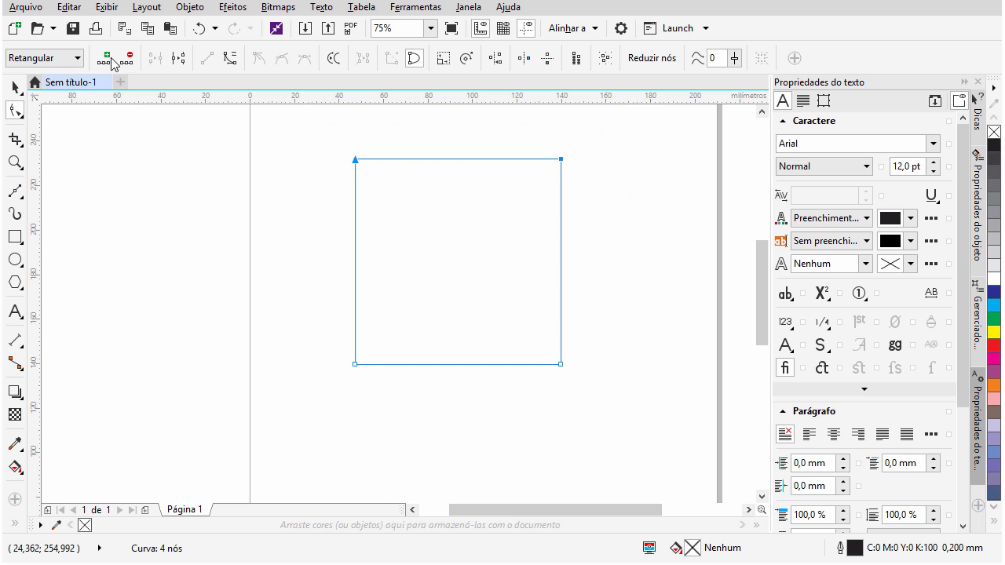
left_click_drag(278, 139, 366, 327)
left_click_drag(617, 382, 617, 381)
Change the node selection mode to Mão livre and lasso the square's two upper corner nodes.
left_click(43, 57)
left_click(43, 84)
mouse_move(353, 145)
left_mouse_down()
mouse_move(308, 169)
mouse_move(400, 188)
mouse_move(367, 134)
mouse_move(338, 141)
left_mouse_up()
left_click_drag(638, 182, 548, 140)
mouse_move(325, 146)
left_mouse_down()
mouse_move(438, 160)
mouse_move(339, 143)
left_mouse_up()
mouse_move(578, 150)
left_mouse_down()
mouse_move(306, 132)
mouse_move(289, 203)
mouse_move(568, 199)
mouse_move(578, 151)
left_mouse_up()
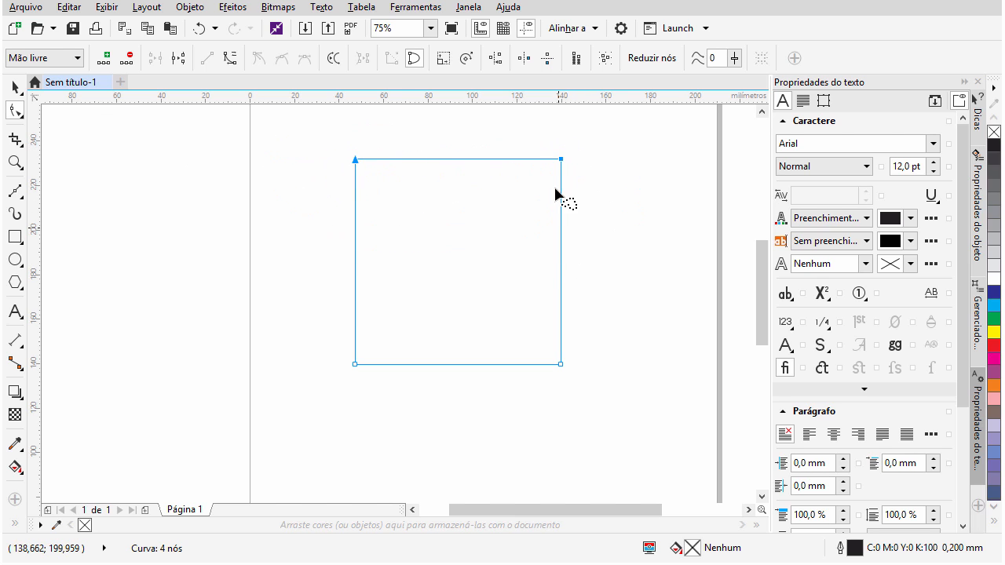
mouse_move(559, 143)
left_mouse_down()
mouse_move(546, 166)
mouse_move(564, 174)
mouse_move(559, 146)
left_mouse_up()
Move the square's four corner nodes outward individually to form a larger irregular quadrilateral.
left_click_drag(355, 160, 258, 184)
left_click_drag(355, 364, 279, 432)
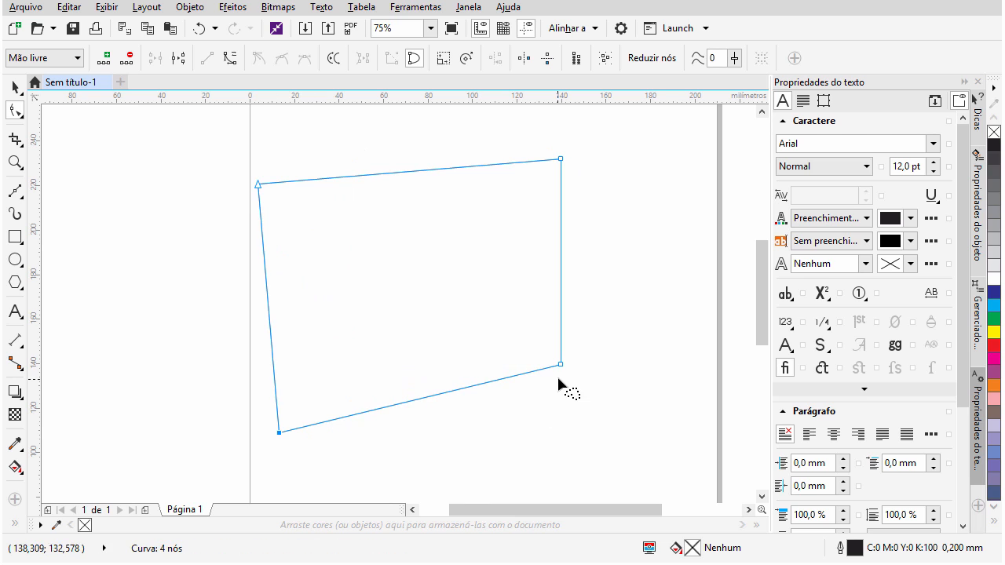
left_click_drag(561, 365, 610, 398)
mouse_move(559, 163)
left_mouse_down()
mouse_move(513, 251)
mouse_move(497, 260)
mouse_move(605, 144)
mouse_move(550, 175)
left_mouse_up()
left_click_drag(258, 184, 287, 166)
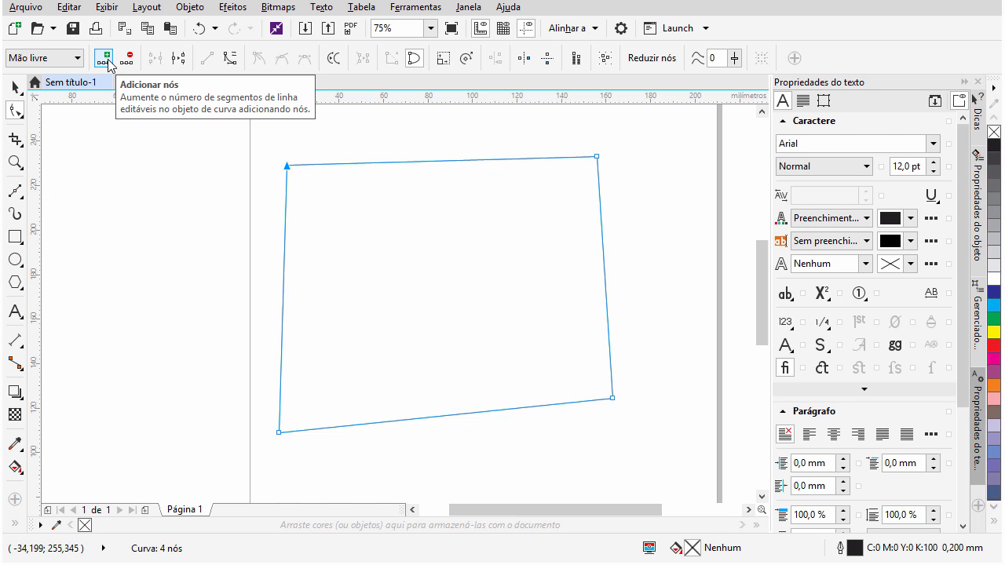
Add a node near the middle of each of the quadrilateral's four sides.
right_click(428, 162)
left_click(452, 172)
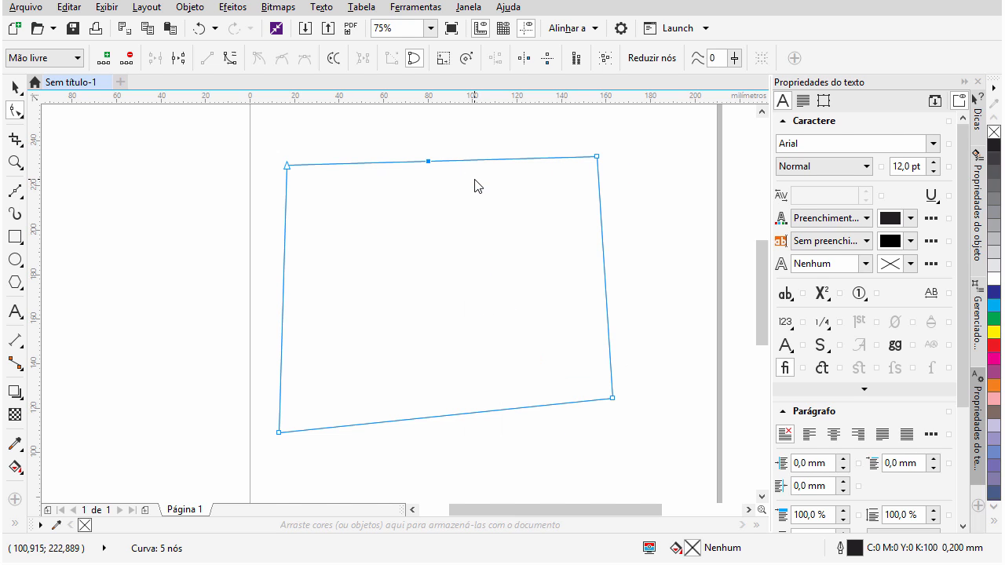
right_click(439, 418)
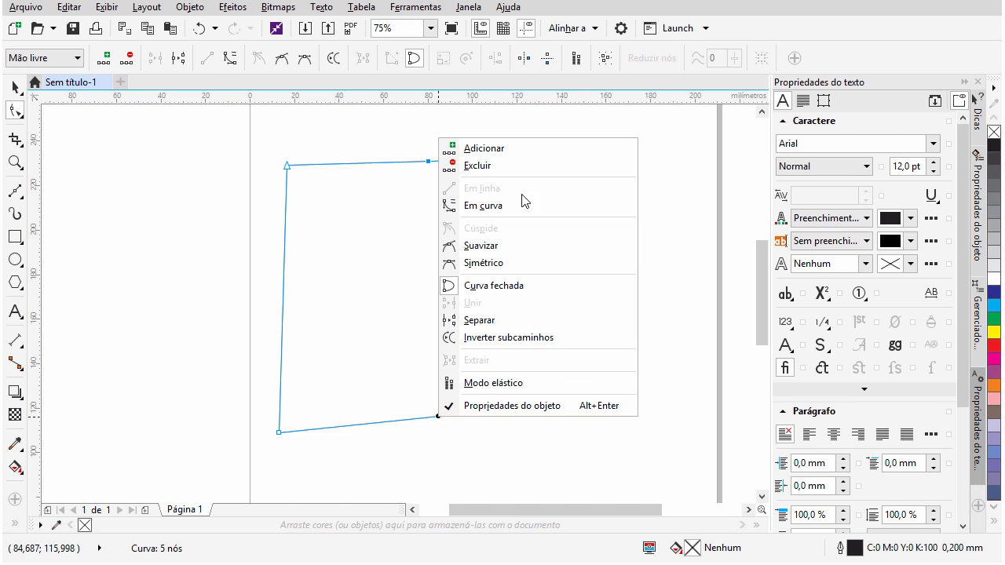
left_click(509, 155)
right_click(605, 269)
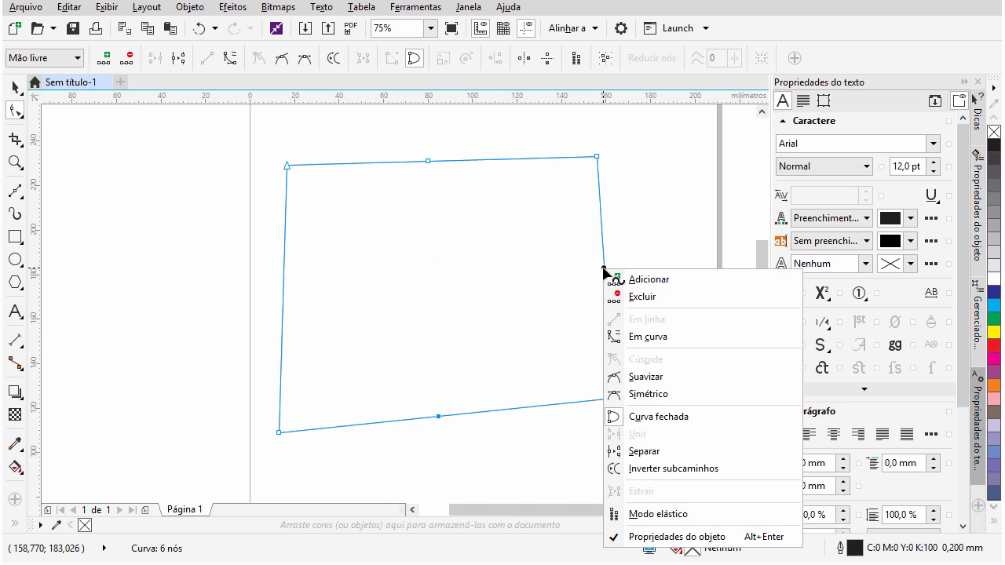
left_click(637, 280)
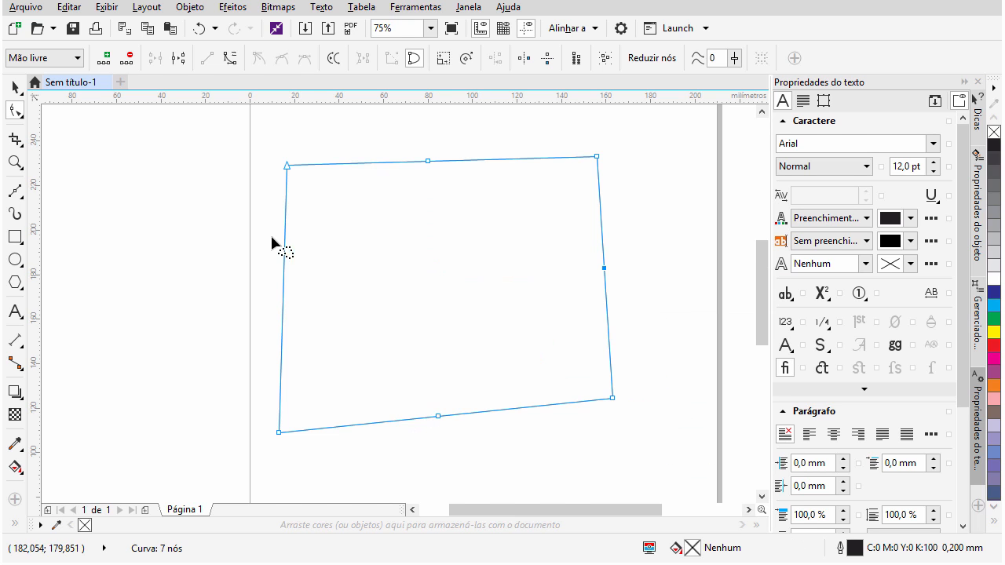
right_click(283, 296)
left_click(343, 314)
Pull the four mid-side nodes outward, the left one by about 42 mm, to form an irregular eight-sided shape.
left_click_drag(280, 297, 190, 284)
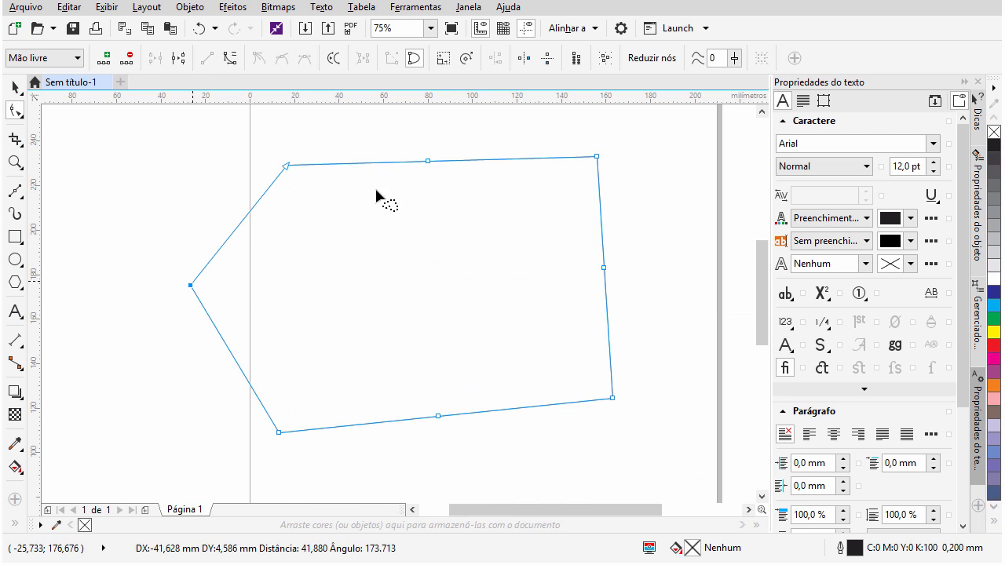
left_click_drag(428, 160, 423, 114)
left_click_drag(438, 417, 441, 449)
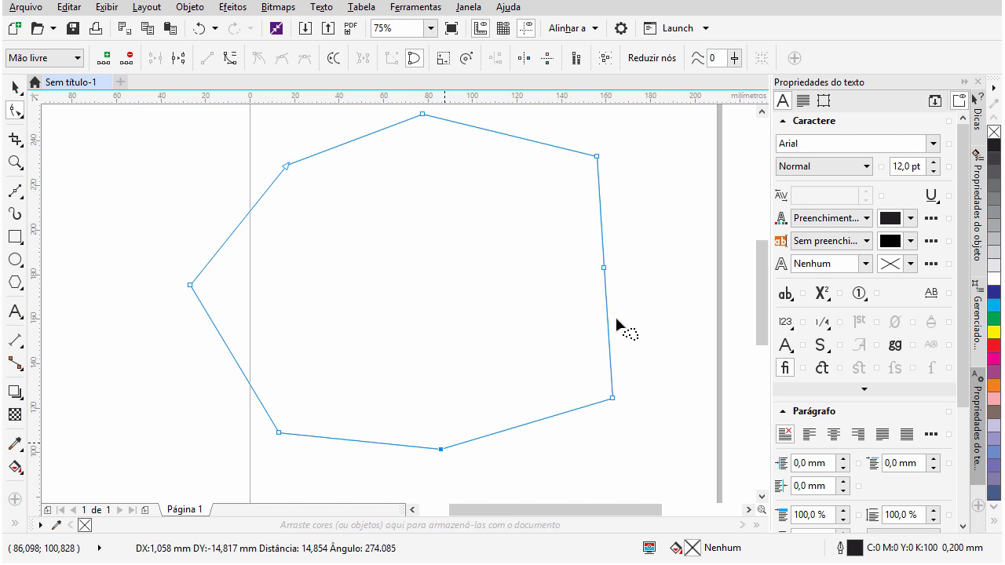
left_click_drag(604, 268, 629, 267)
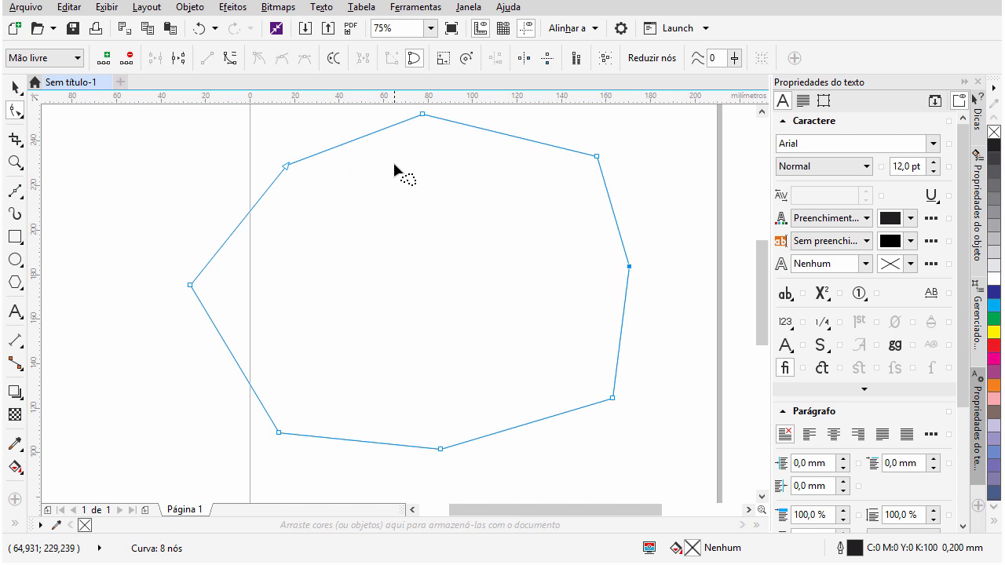
Delete the topmost node of the eight-sided shape and undo the deletion.
left_click_drag(394, 165, 334, 221)
left_click_drag(296, 189, 301, 174)
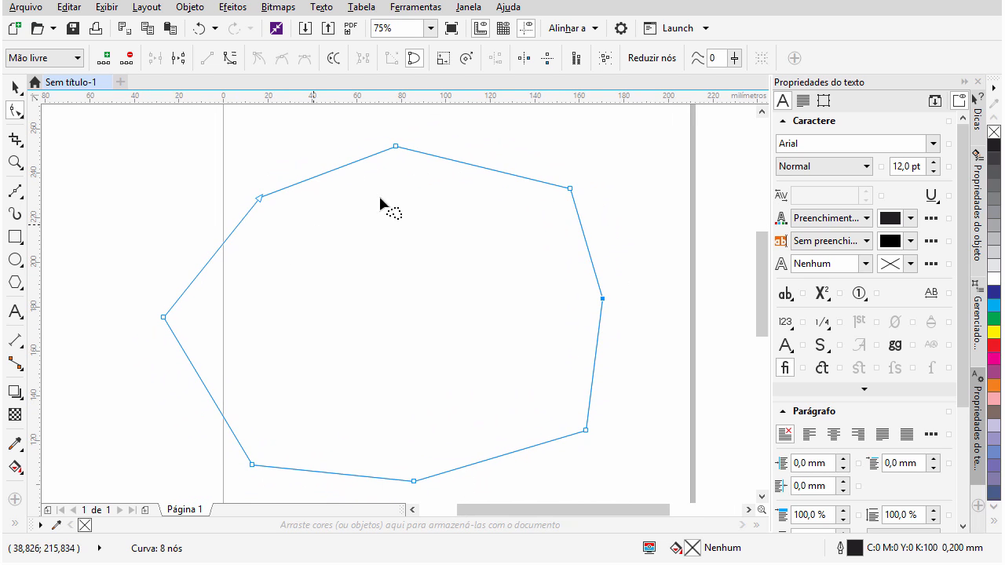
mouse_move(391, 123)
left_mouse_down()
mouse_move(411, 165)
mouse_move(372, 126)
mouse_move(404, 157)
left_mouse_up()
right_click(395, 147)
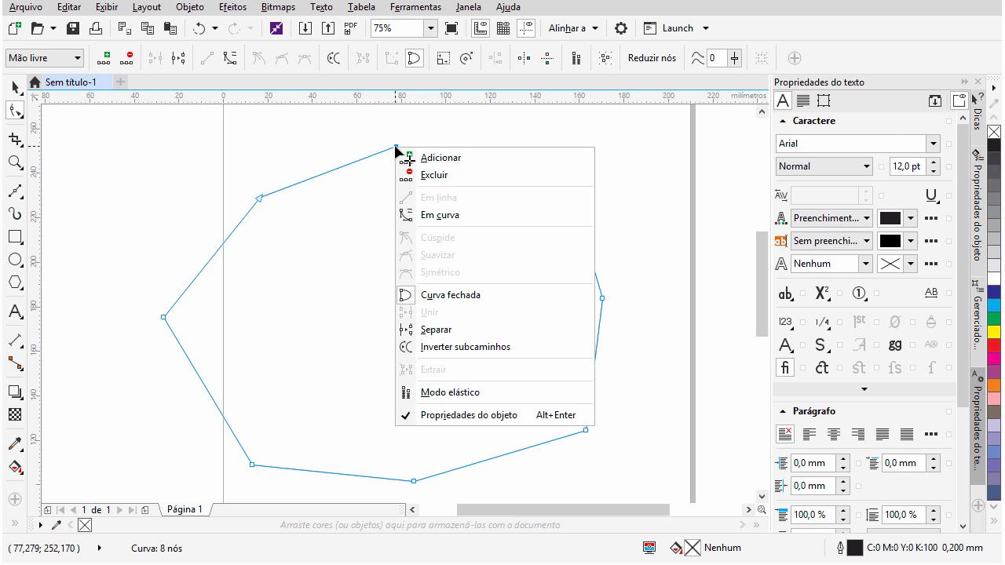
left_click(437, 176)
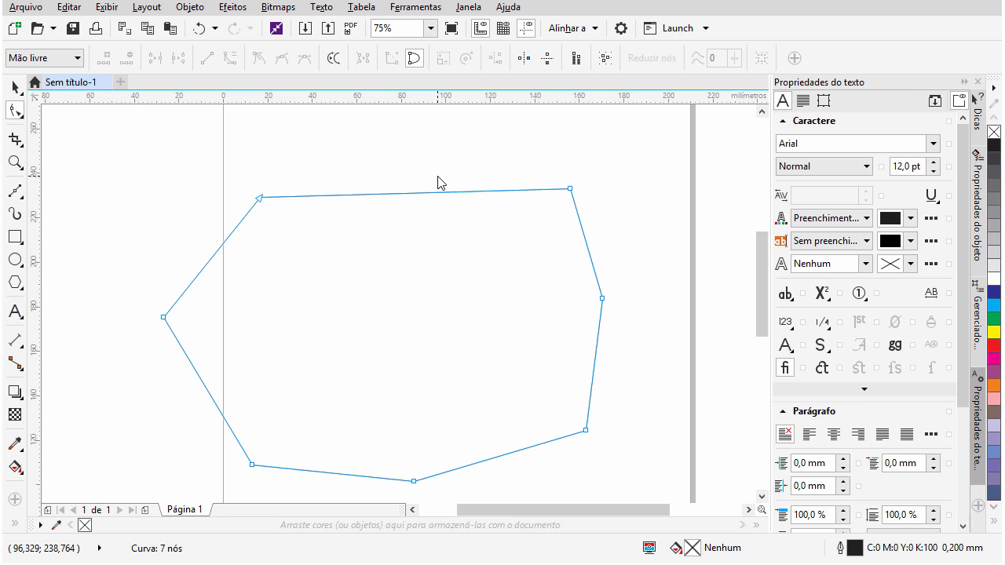
key("ctrl+z")
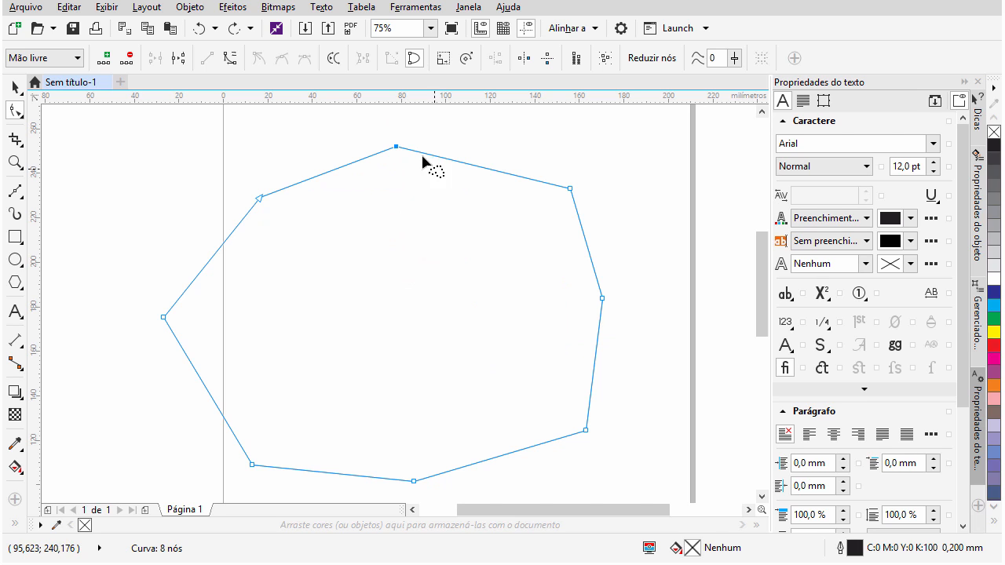
Remove the topmost node so that a single straight segment joins its two neighbouring nodes.
left_click(127, 58)
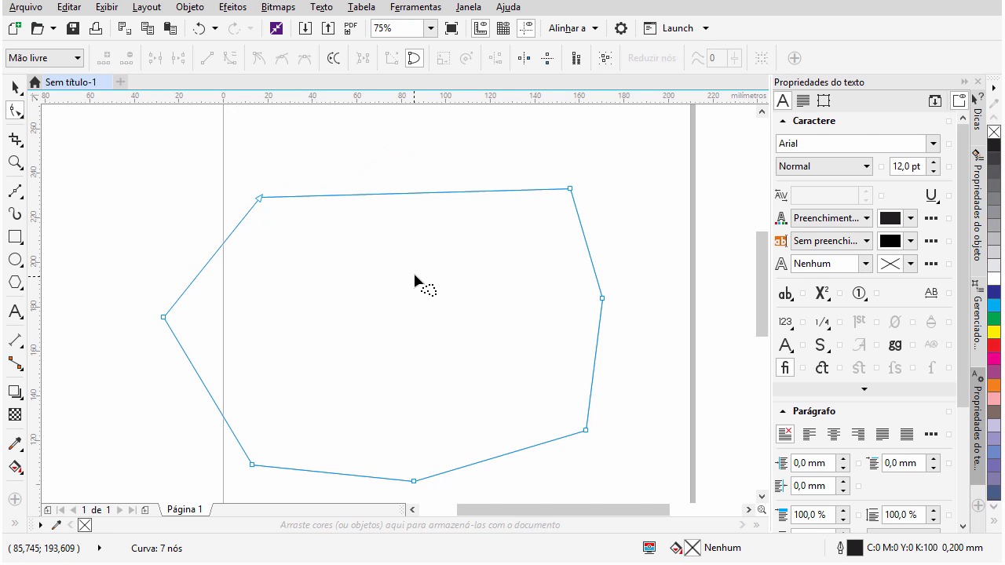
right_click(402, 196)
left_click(403, 195)
right_click(403, 195)
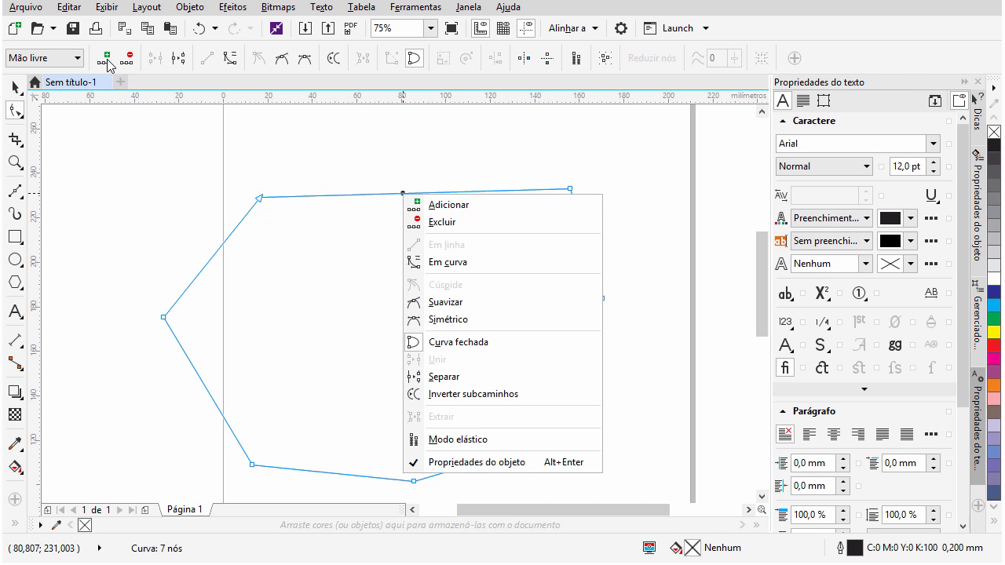
left_click(650, 60)
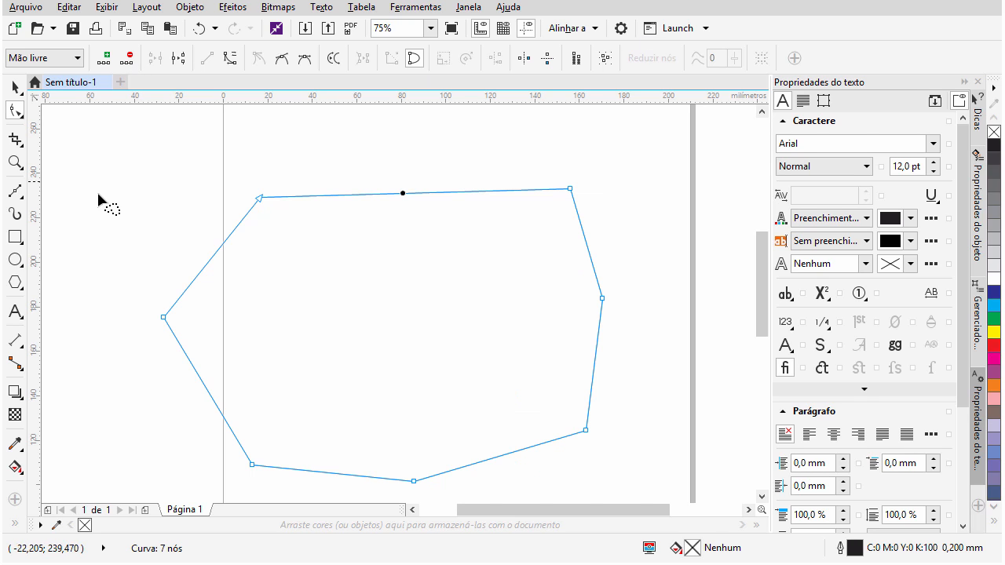
Add a node near the middle of the long upper segment and move it upward to a peak.
right_click(405, 194)
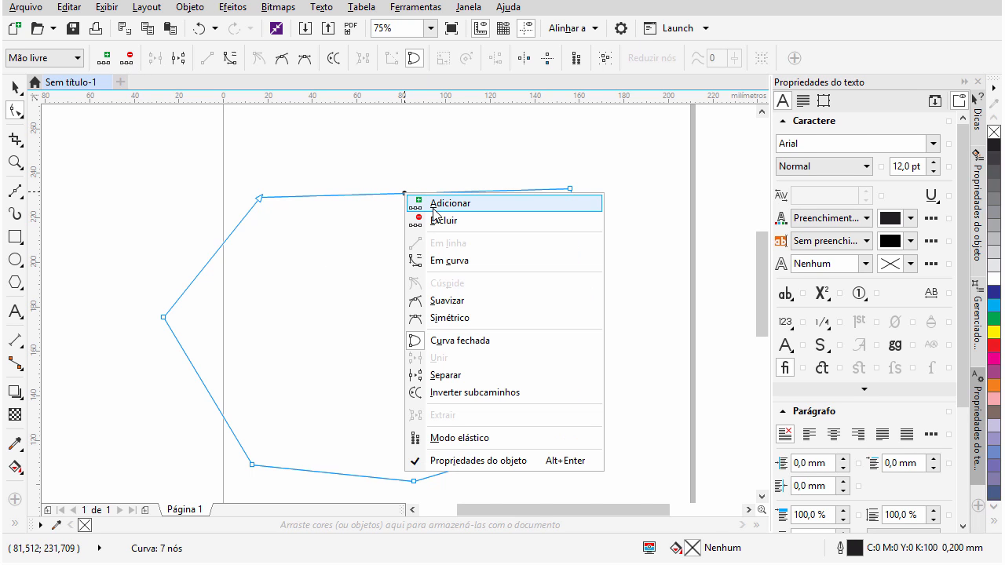
left_click(445, 205)
left_click_drag(404, 193, 398, 140)
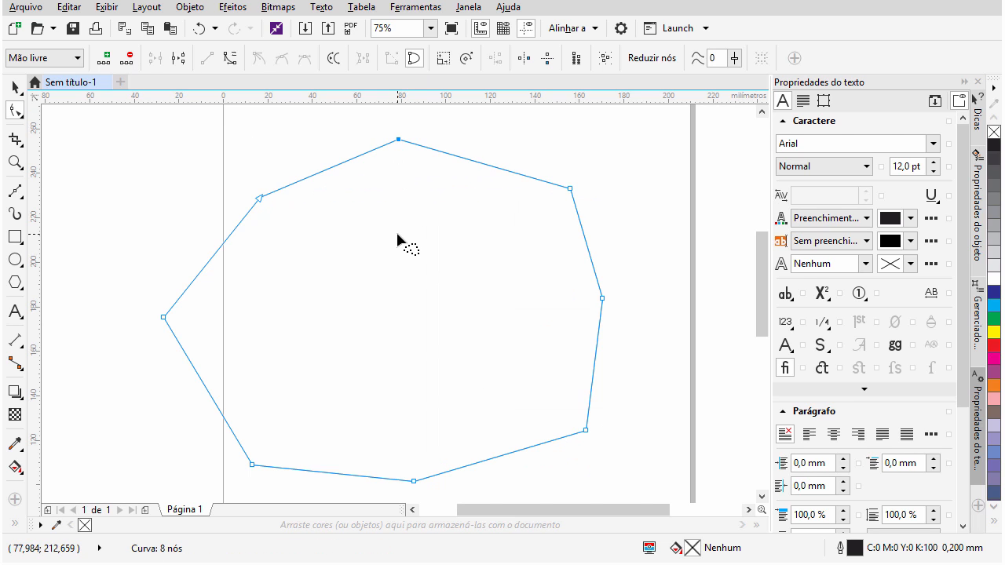
Break the curve at its upper-left node, move the two ends apart and select both end nodes.
left_click(249, 194)
left_click(174, 59)
left_click_drag(257, 195, 213, 215)
left_click_drag(286, 175, 290, 160)
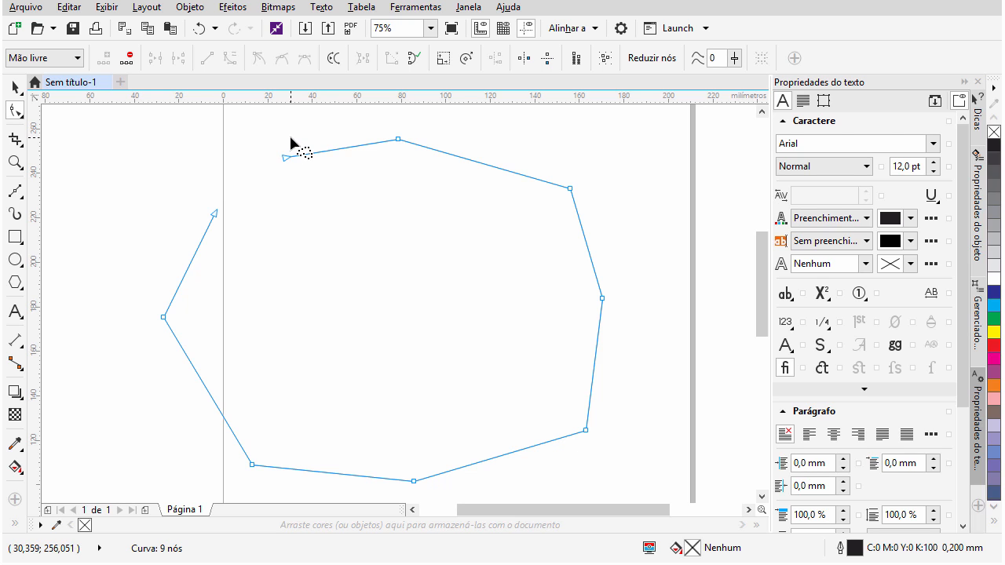
mouse_move(241, 143)
left_mouse_down()
mouse_move(181, 169)
mouse_move(179, 223)
mouse_move(214, 242)
mouse_move(250, 244)
mouse_move(286, 227)
mouse_move(293, 143)
left_mouse_up()
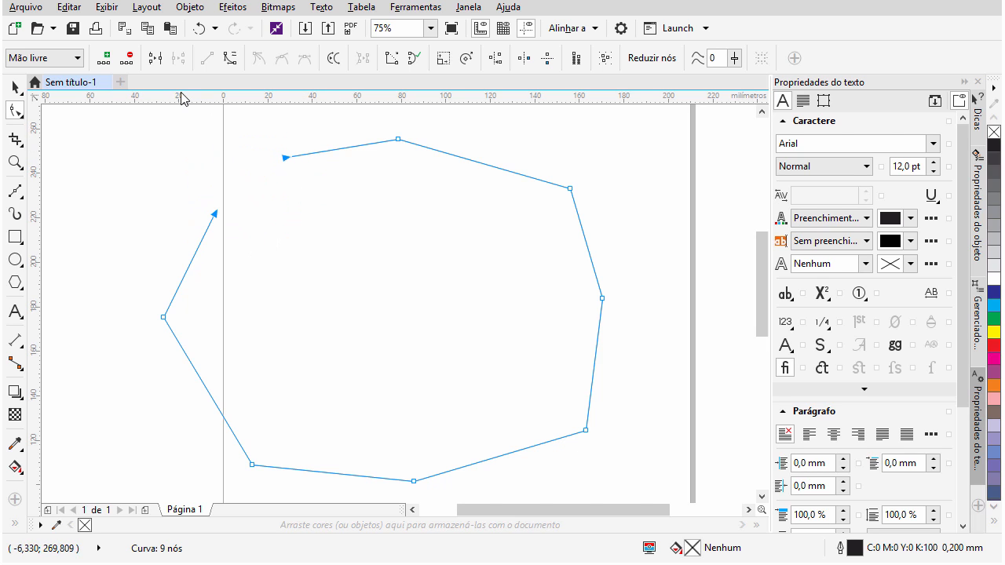
Join the two selected end nodes, and undo the join.
left_click(156, 59)
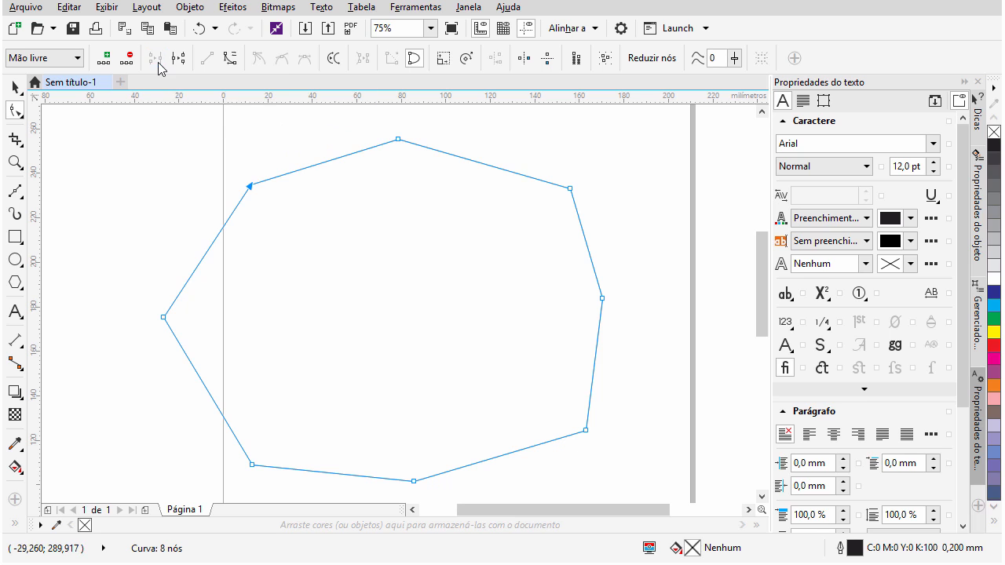
right_click(251, 187)
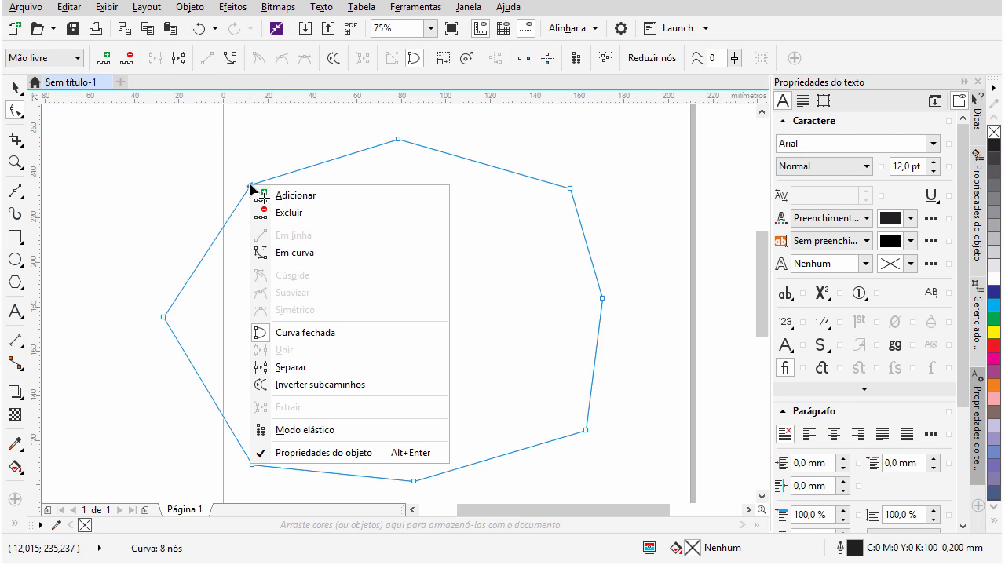
left_click(507, 292)
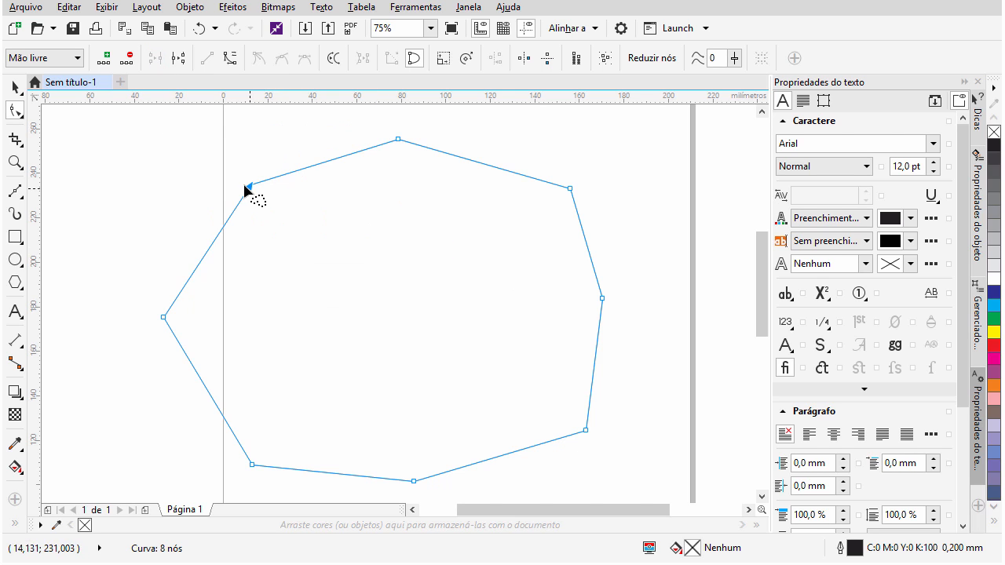
key("ctrl+z")
Close the open curve by joining its two selected end nodes into one.
right_click(288, 160)
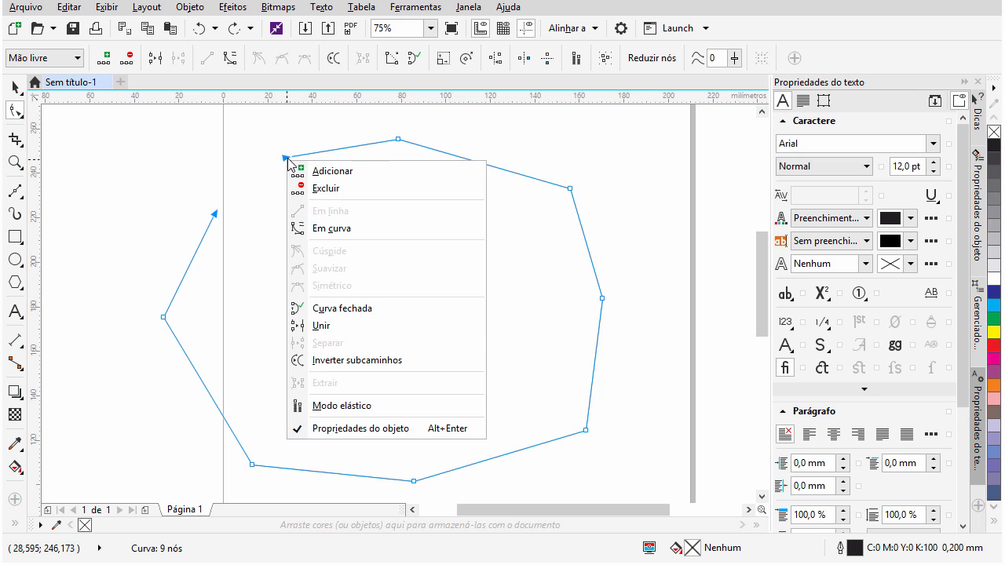
right_click(326, 329)
left_click(326, 328)
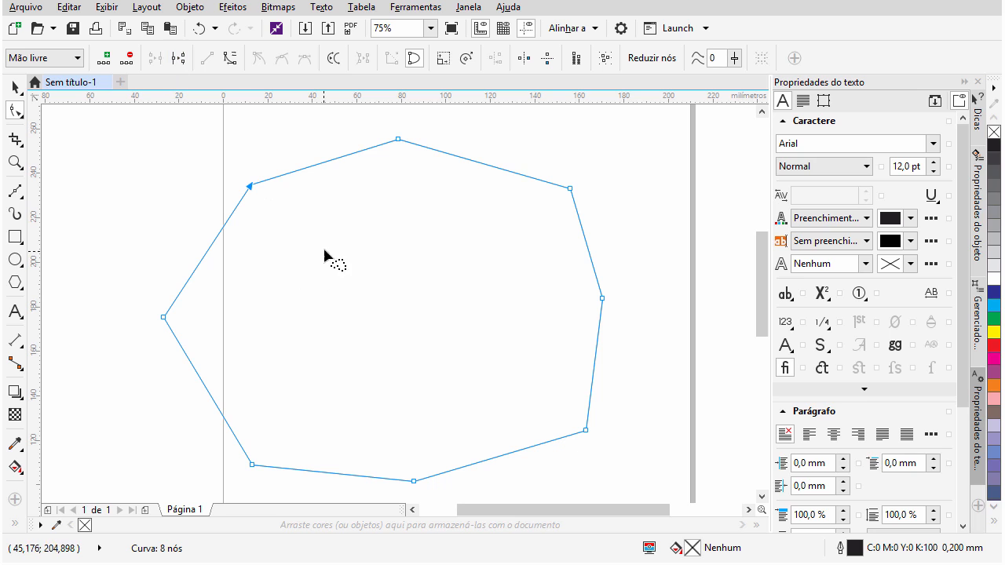
Move the top node down into a notch, the upper-right node to a new peak, and the right-hand node slightly outward and down.
left_click(231, 59)
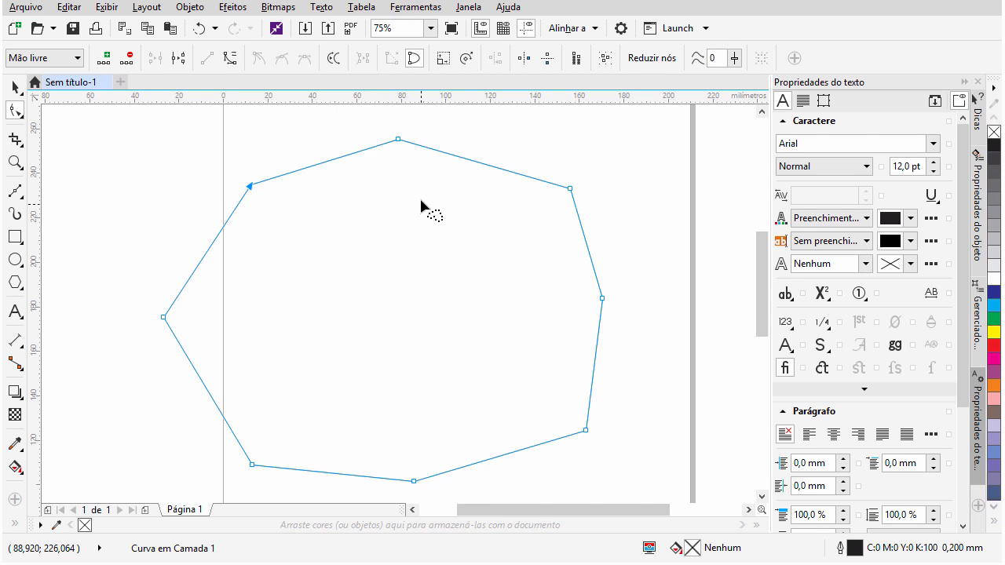
left_click_drag(398, 139, 397, 252)
left_click_drag(571, 192, 476, 340)
left_click_drag(602, 300, 617, 329)
left_click_drag(476, 337, 479, 163)
Convert the upper-left segment, from the start node to the leftmost node, to a curve and bend it outward with its handles.
mouse_move(135, 135)
left_mouse_down()
mouse_move(344, 284)
mouse_move(361, 241)
mouse_move(231, 144)
mouse_move(200, 171)
left_mouse_up()
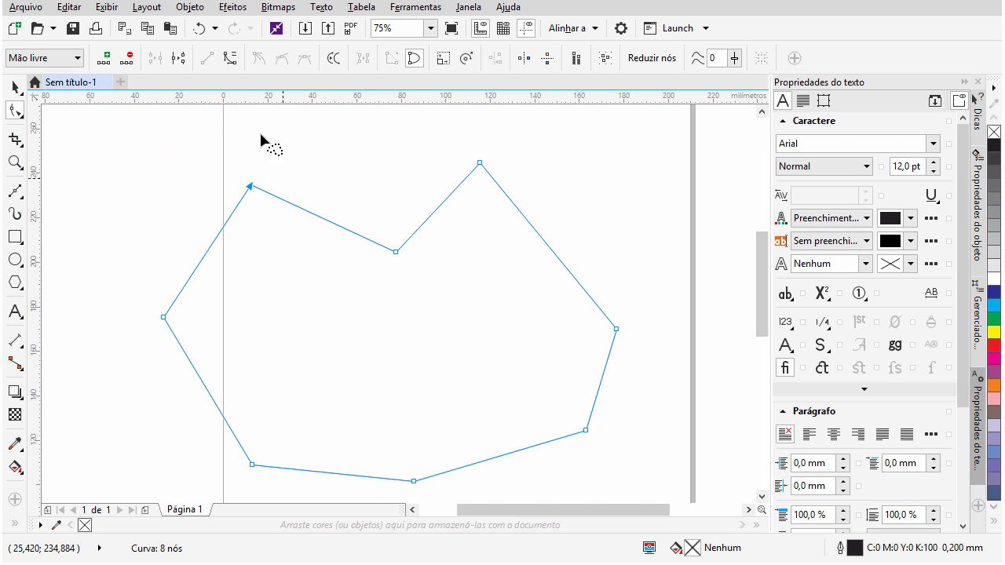
left_click(227, 59)
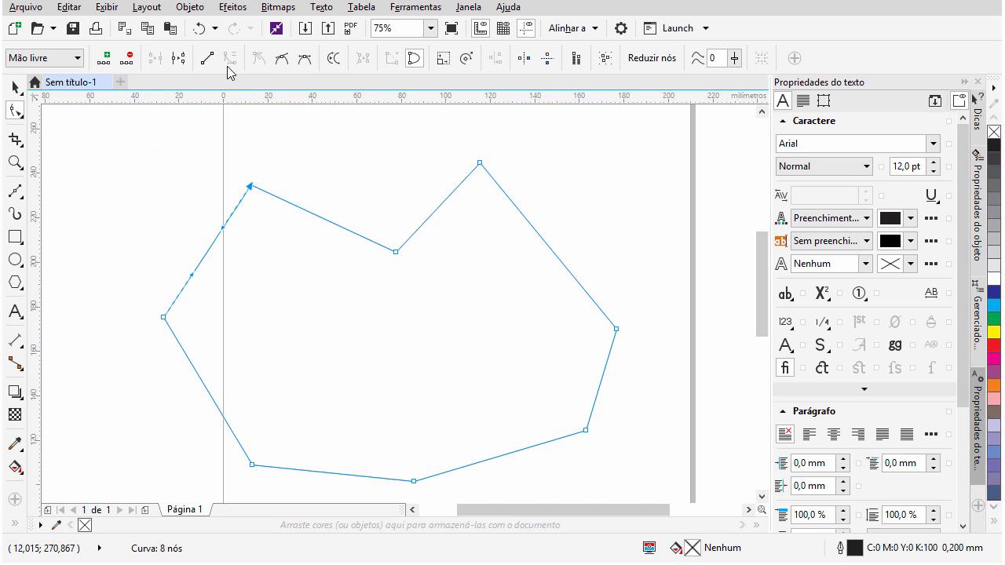
left_click(248, 243)
left_click(255, 188)
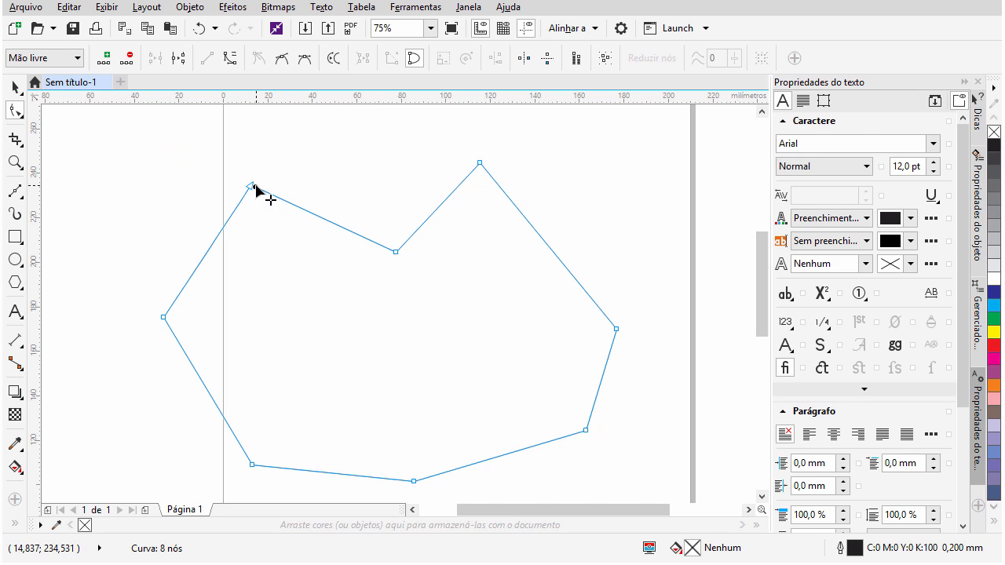
left_click(250, 187)
left_click_drag(224, 226, 201, 167)
left_click_drag(191, 276, 135, 262)
left_click(280, 260)
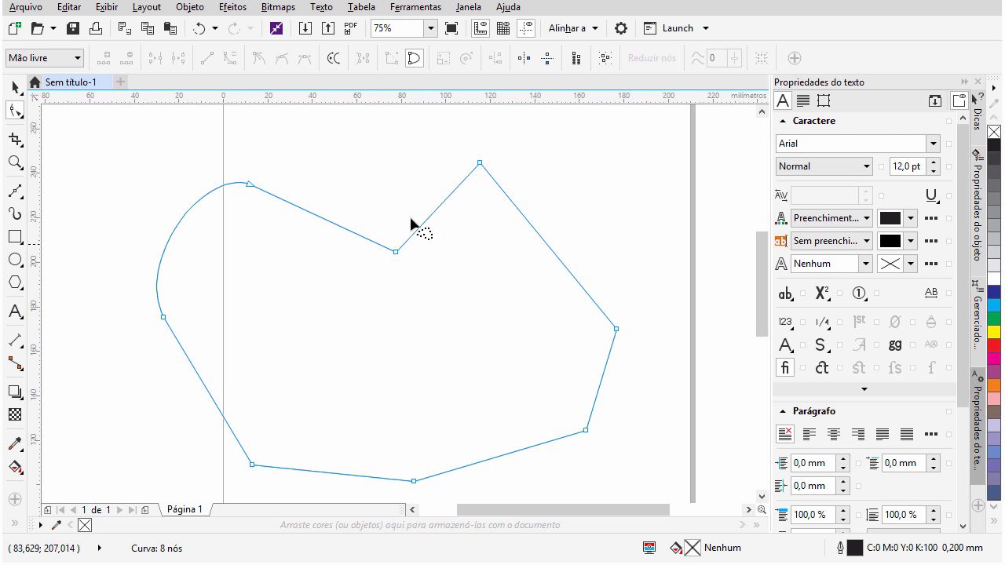
Convert the right-hand segments to curves, and select all the shape's nodes to make the remaining straight segments curves.
left_click_drag(416, 234, 399, 218)
mouse_move(506, 145)
left_mouse_down()
mouse_move(314, 321)
mouse_move(408, 471)
mouse_move(608, 472)
mouse_move(531, 202)
mouse_move(480, 177)
mouse_move(489, 164)
left_mouse_up()
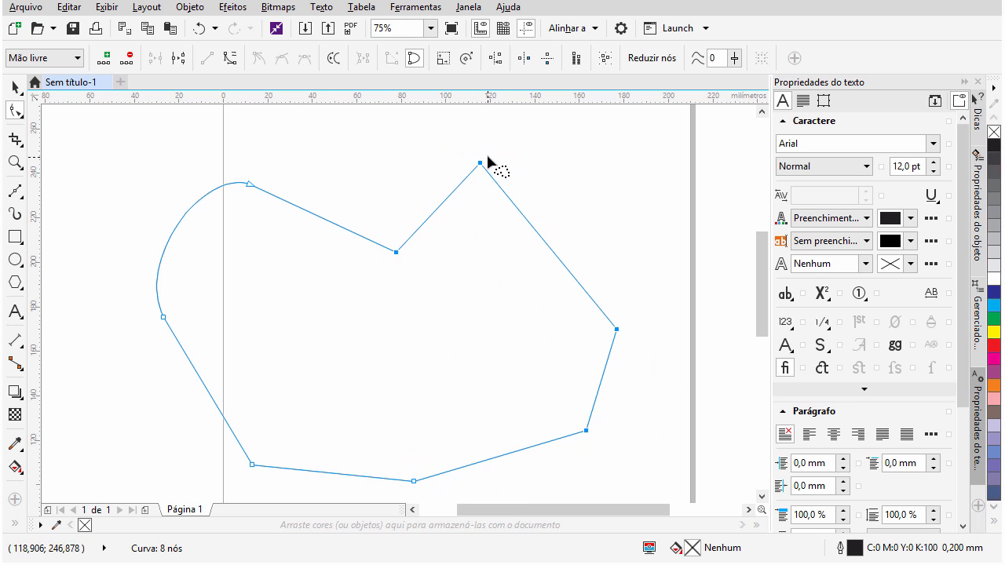
left_click(229, 57)
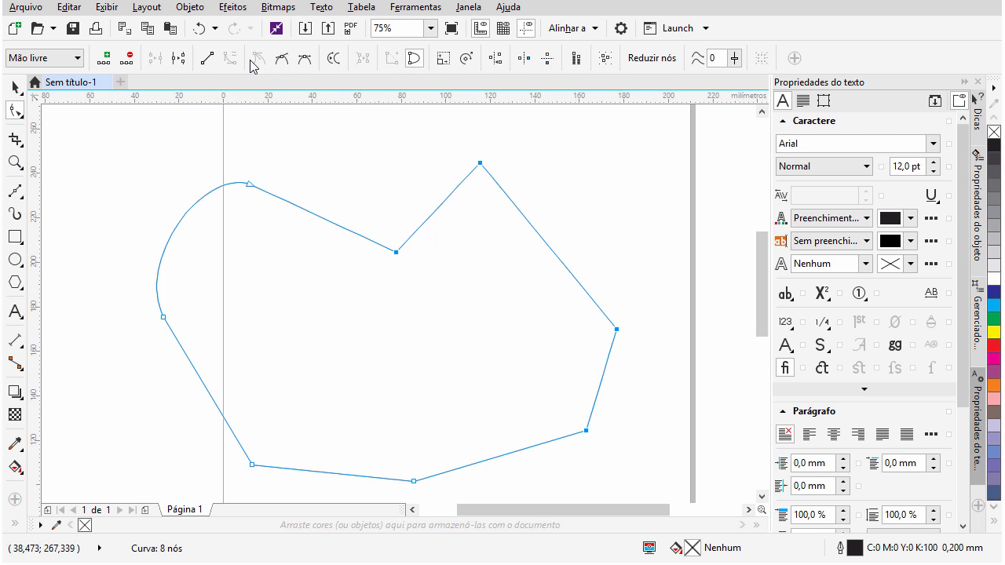
mouse_move(232, 157)
left_mouse_down()
mouse_move(203, 409)
mouse_move(304, 479)
mouse_move(381, 450)
left_mouse_up()
scroll(381, 217, "down", 2)
mouse_move(326, 147)
left_mouse_down()
mouse_move(242, 338)
mouse_move(486, 428)
left_mouse_up()
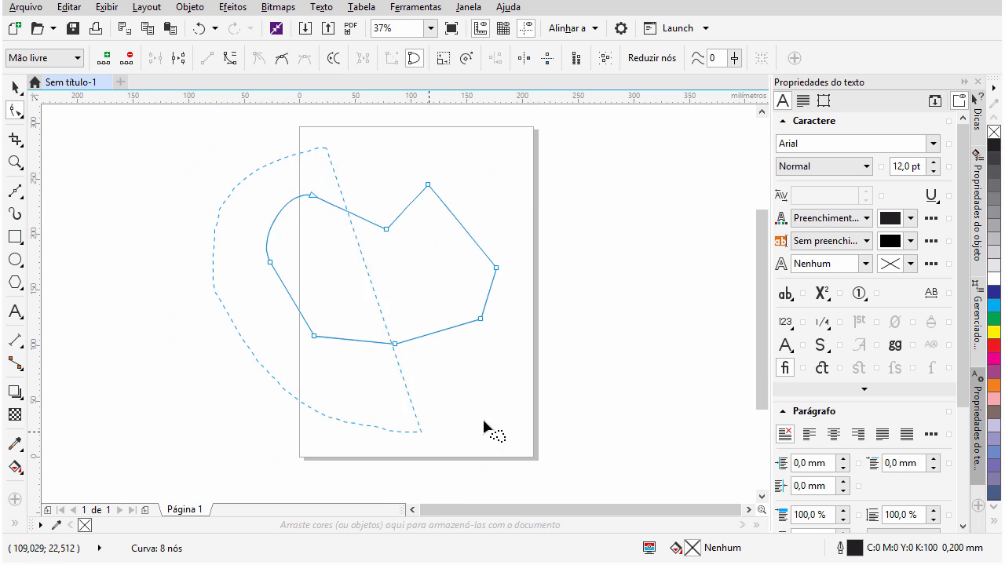
left_click_drag(416, 165, 417, 167)
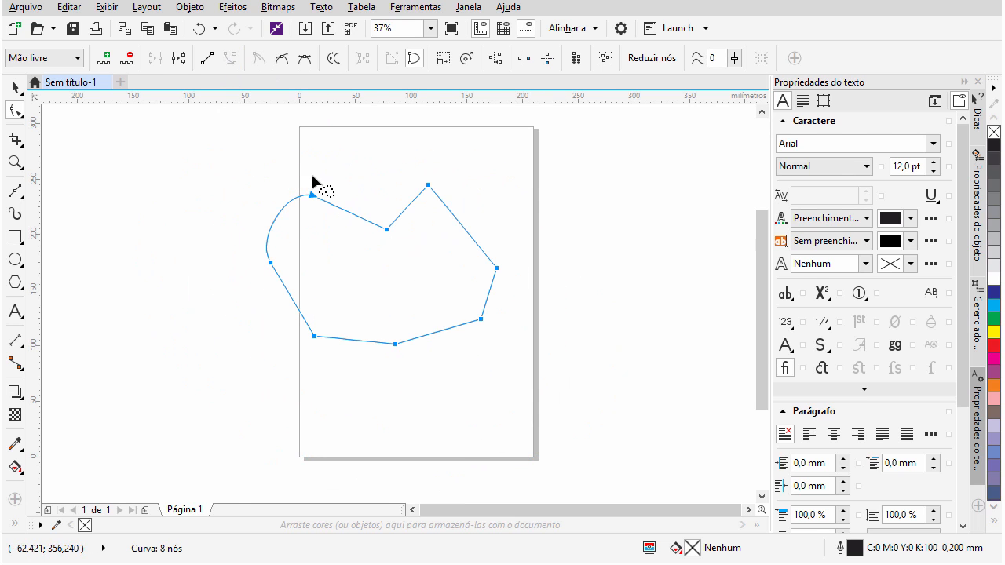
Adjust both handles of the notch node to round its neighbouring segments into a valley, with a shorter handle on the left side.
scroll(359, 228, "up", 2)
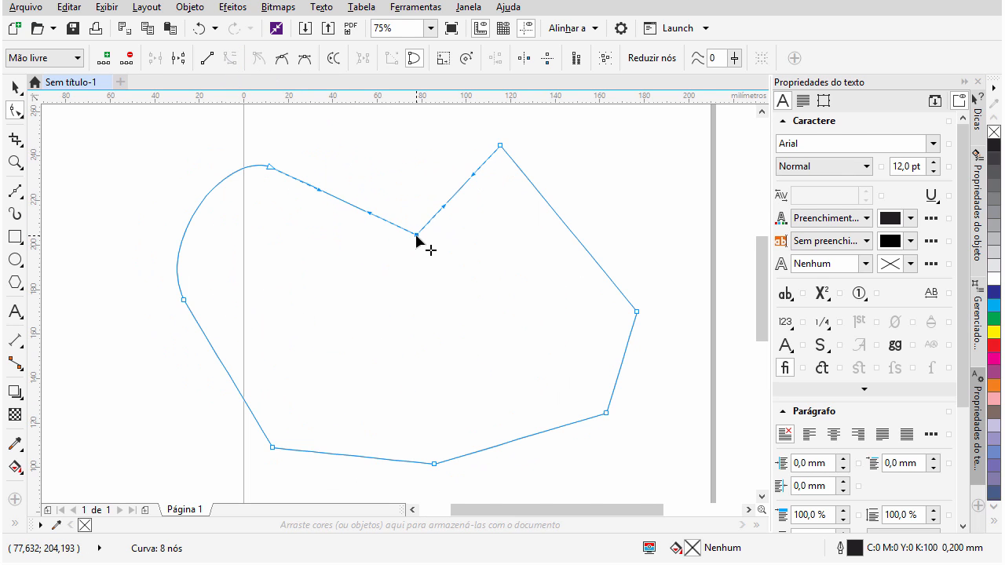
left_click_drag(372, 213, 359, 273)
mouse_move(445, 212)
left_mouse_down()
mouse_move(456, 245)
mouse_move(459, 217)
left_mouse_up()
left_click_drag(357, 270, 336, 243)
mouse_move(459, 219)
left_mouse_down()
mouse_move(406, 191)
mouse_move(476, 220)
left_mouse_up()
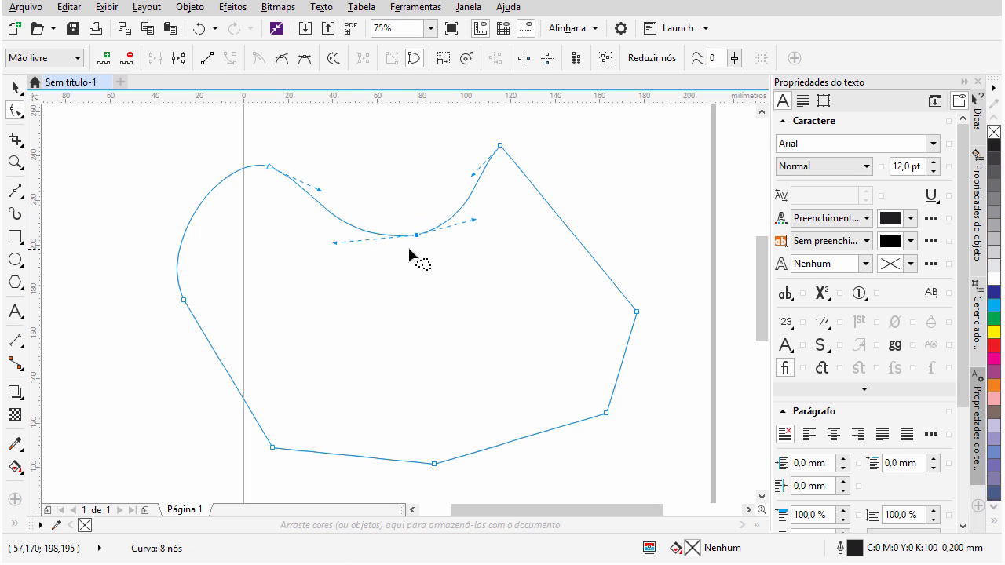
mouse_move(346, 242)
left_mouse_down()
mouse_move(375, 247)
mouse_move(357, 243)
left_mouse_up()
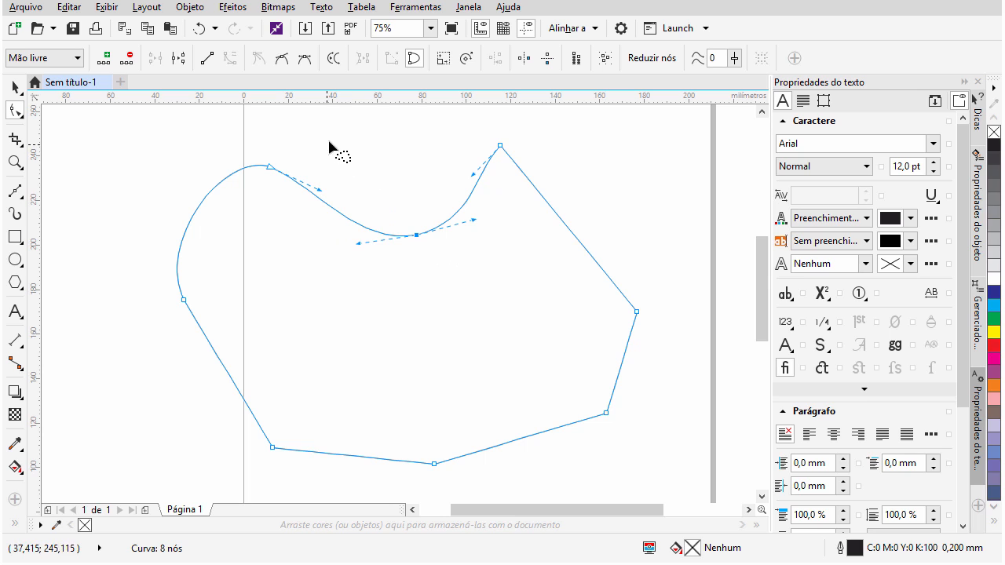
Make the valley node symmetrical and swing its handles to a nearly horizontal position.
left_click(304, 60)
mouse_move(356, 247)
left_mouse_down()
mouse_move(364, 224)
mouse_move(360, 256)
left_mouse_up()
mouse_move(474, 216)
left_mouse_down()
mouse_move(476, 237)
mouse_move(464, 240)
left_mouse_up()
mouse_move(396, 213)
left_mouse_down()
mouse_move(414, 226)
mouse_move(359, 264)
mouse_move(366, 222)
mouse_move(363, 239)
left_mouse_up()
mouse_move(469, 231)
left_mouse_down()
mouse_move(469, 217)
mouse_move(477, 243)
mouse_move(479, 226)
left_mouse_up()
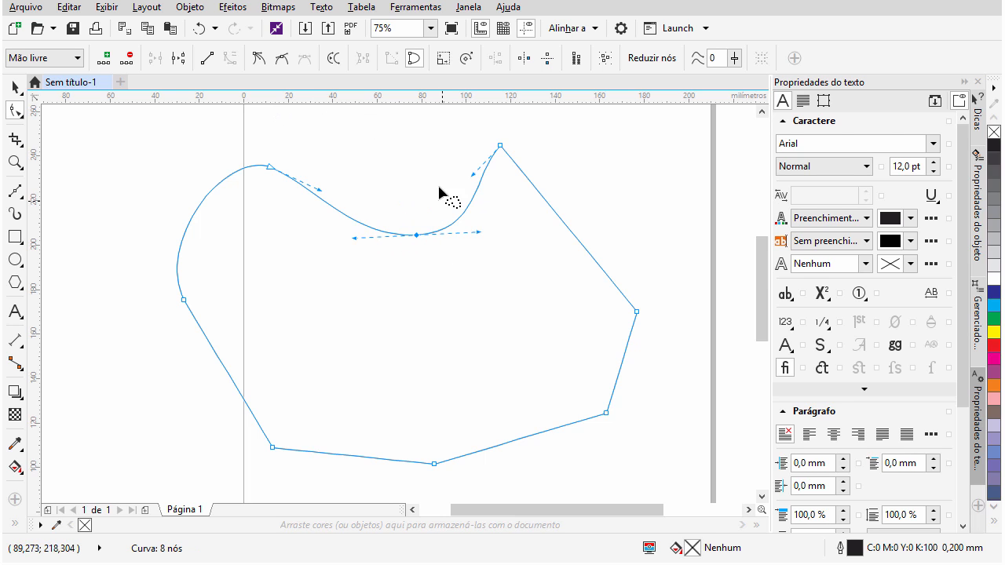
Turn the valley node into a cusp and reshape the handles on each side independently, bulging the segment up to the peak.
left_click(258, 59)
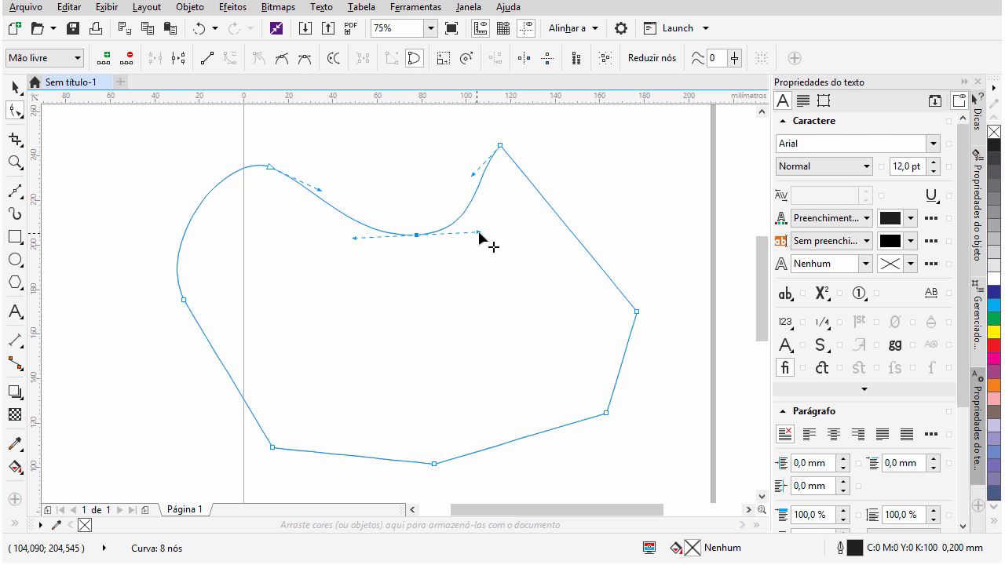
left_click_drag(480, 232, 464, 150)
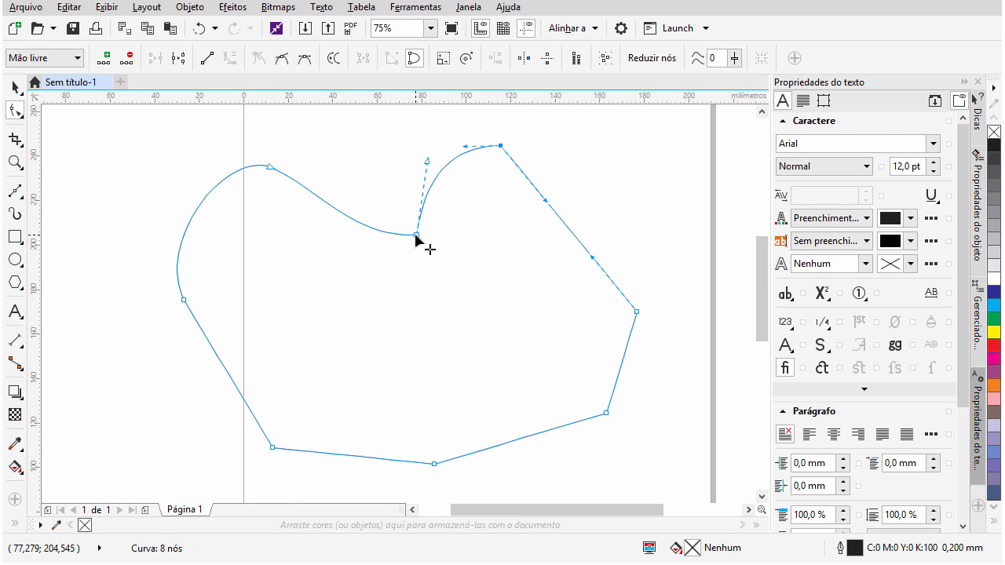
left_click_drag(355, 238, 417, 231)
left_click(460, 258)
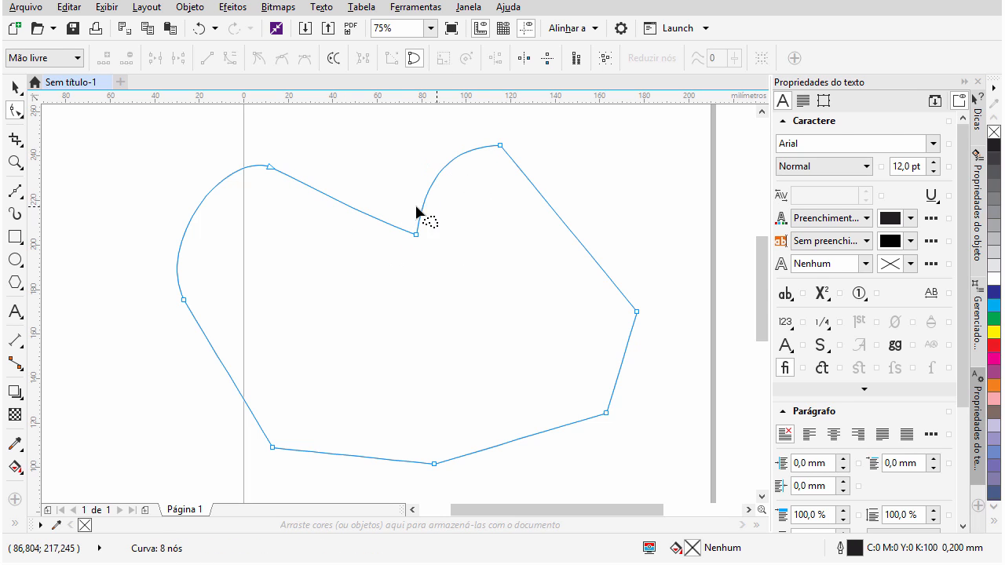
Reverse the curve's direction and move its start node slightly down.
left_click_drag(469, 267, 432, 216)
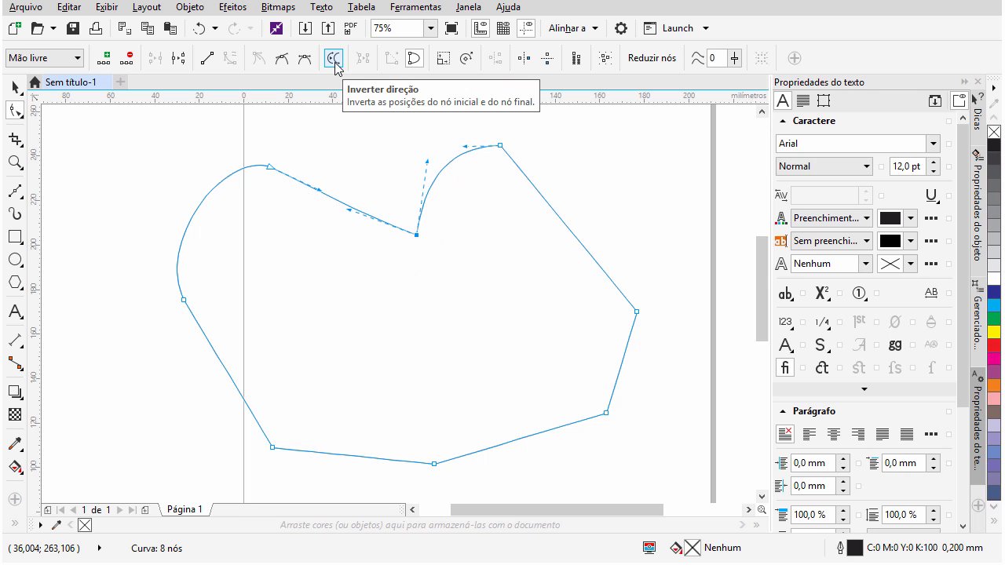
left_click(271, 170)
mouse_move(271, 171)
left_mouse_down()
mouse_move(262, 260)
mouse_move(271, 173)
left_mouse_up()
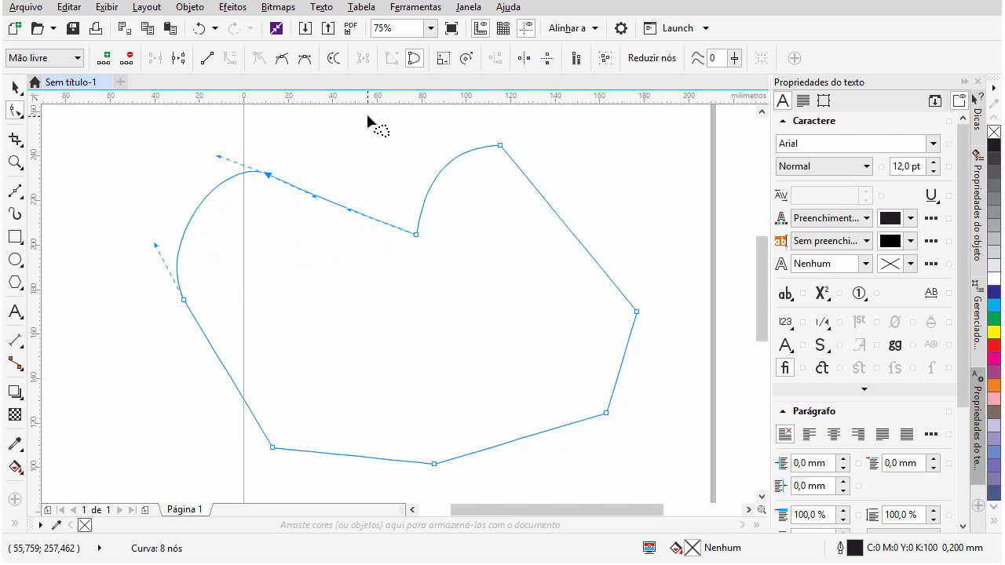
left_click(368, 135)
Select the valley, peak and two right-hand nodes and move them together, slightly left and back to the right.
mouse_move(422, 193)
left_mouse_down()
mouse_move(417, 265)
mouse_move(434, 188)
left_mouse_up()
mouse_move(540, 120)
left_mouse_down()
mouse_move(462, 147)
mouse_move(364, 228)
mouse_move(380, 311)
mouse_move(470, 401)
mouse_move(544, 443)
mouse_move(643, 464)
mouse_move(684, 351)
mouse_move(665, 284)
mouse_move(649, 271)
mouse_move(380, 258)
left_mouse_up()
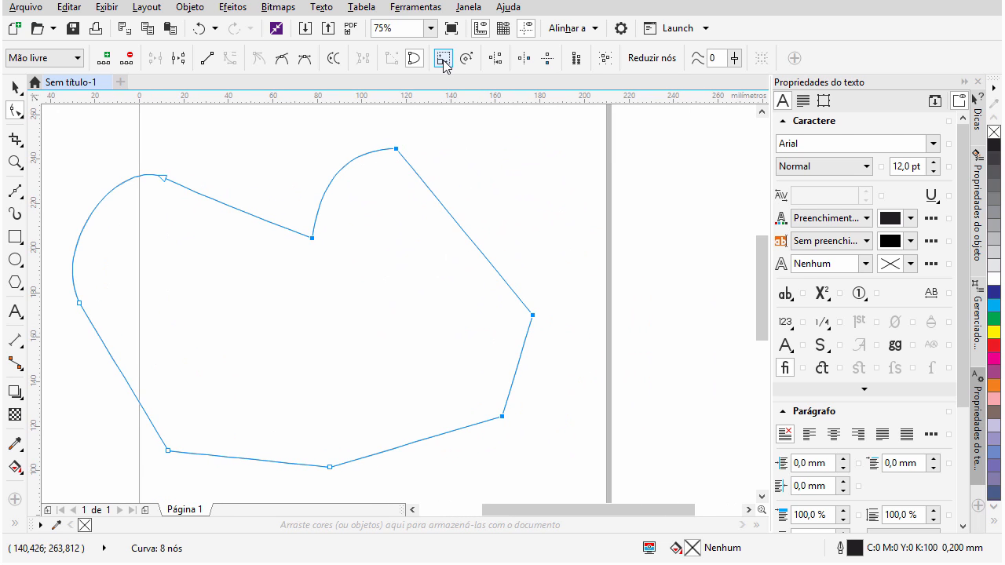
mouse_move(532, 316)
left_mouse_down()
mouse_move(671, 334)
mouse_move(506, 298)
mouse_move(682, 309)
mouse_move(618, 308)
mouse_move(525, 280)
mouse_move(547, 313)
mouse_move(541, 320)
mouse_move(528, 292)
mouse_move(552, 350)
mouse_move(555, 285)
mouse_move(532, 319)
mouse_move(523, 310)
mouse_move(517, 319)
left_mouse_up()
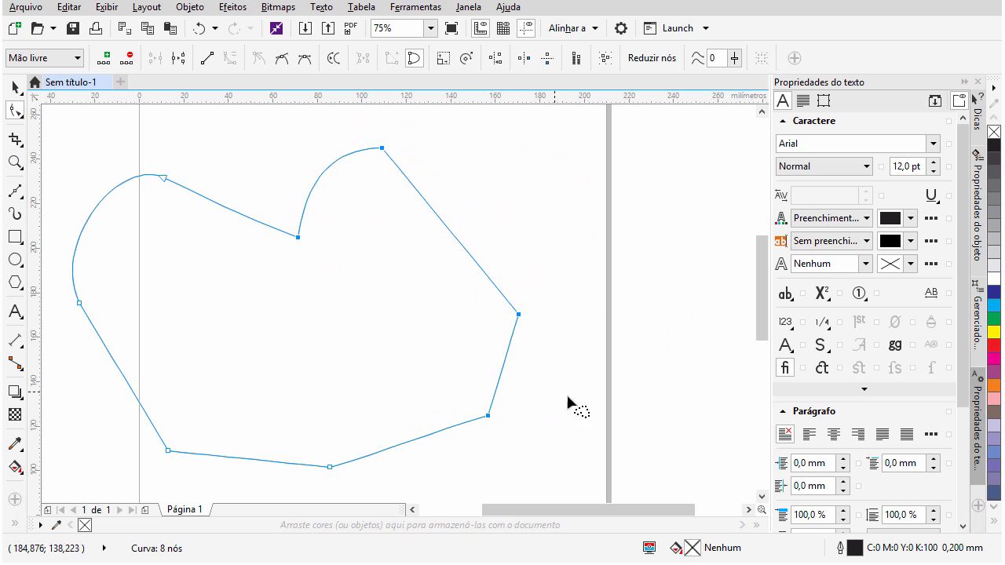
left_click(440, 61)
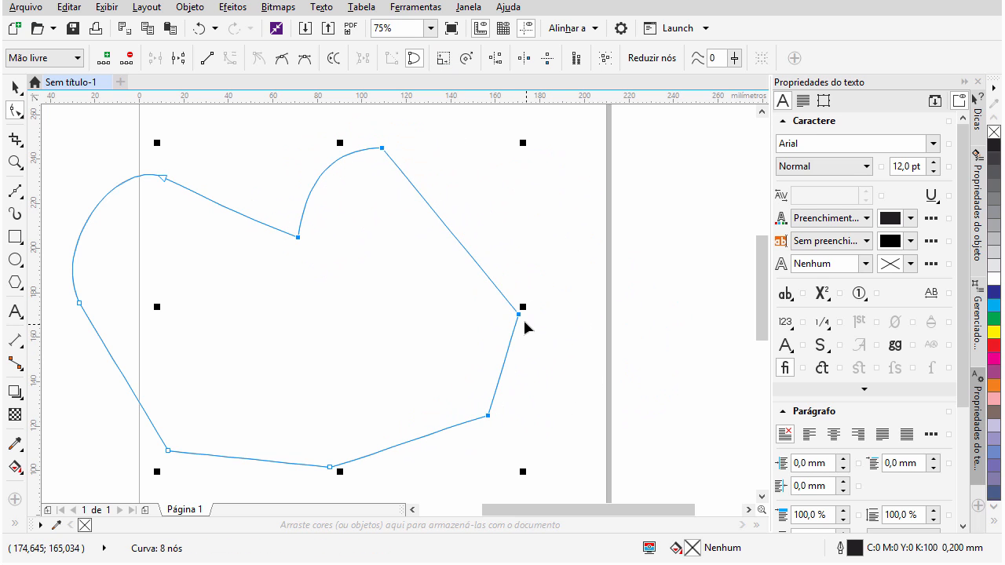
mouse_move(519, 316)
left_mouse_down()
mouse_move(541, 332)
mouse_move(586, 328)
mouse_move(585, 305)
mouse_move(562, 268)
mouse_move(538, 313)
left_mouse_up()
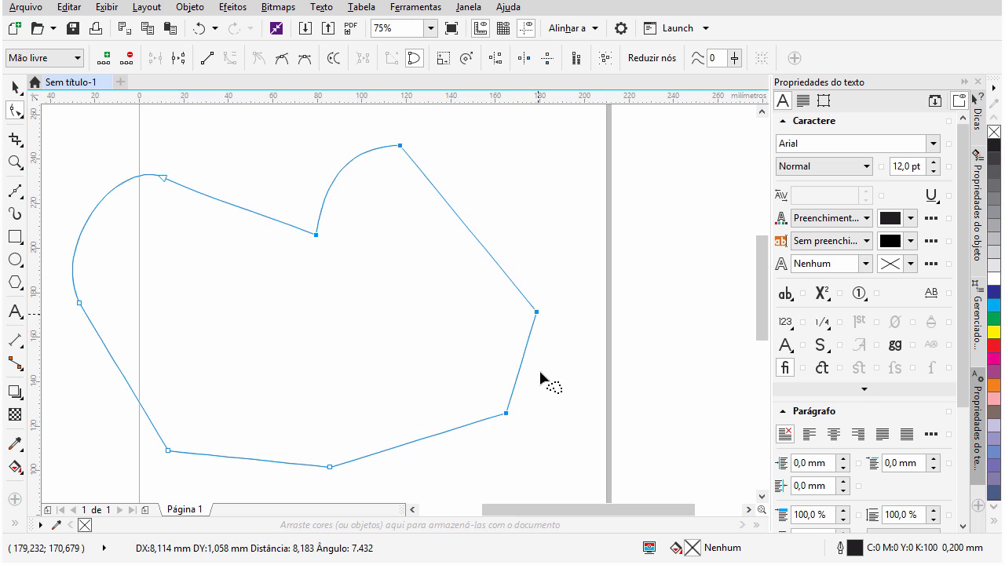
Try stretching the four selected nodes outward with the scaling handles, and undo the stretch.
left_click(438, 62)
left_click_drag(541, 141, 515, 112)
scroll(373, 342, "down", 3)
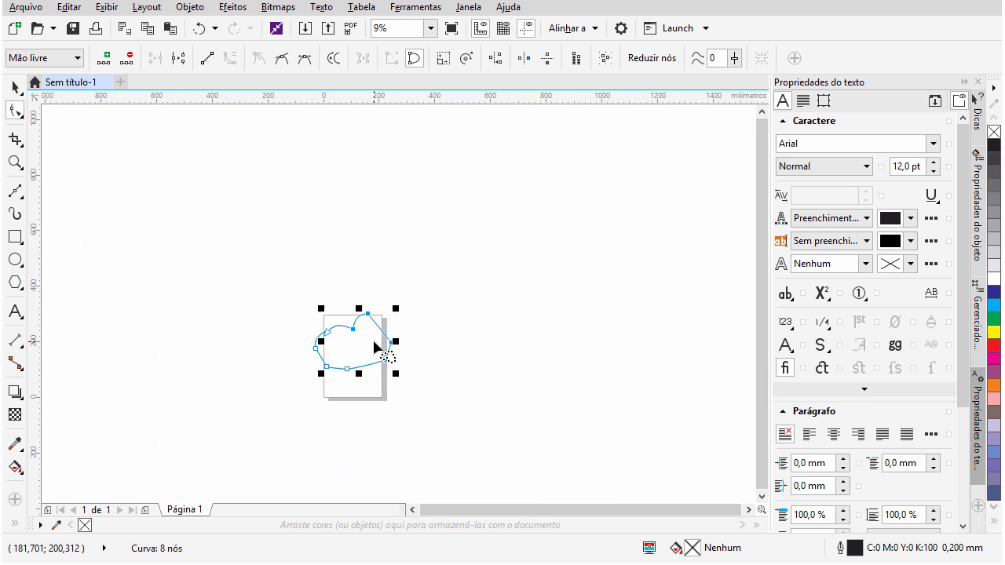
scroll(382, 363, "up", 1)
left_click_drag(408, 379, 526, 457)
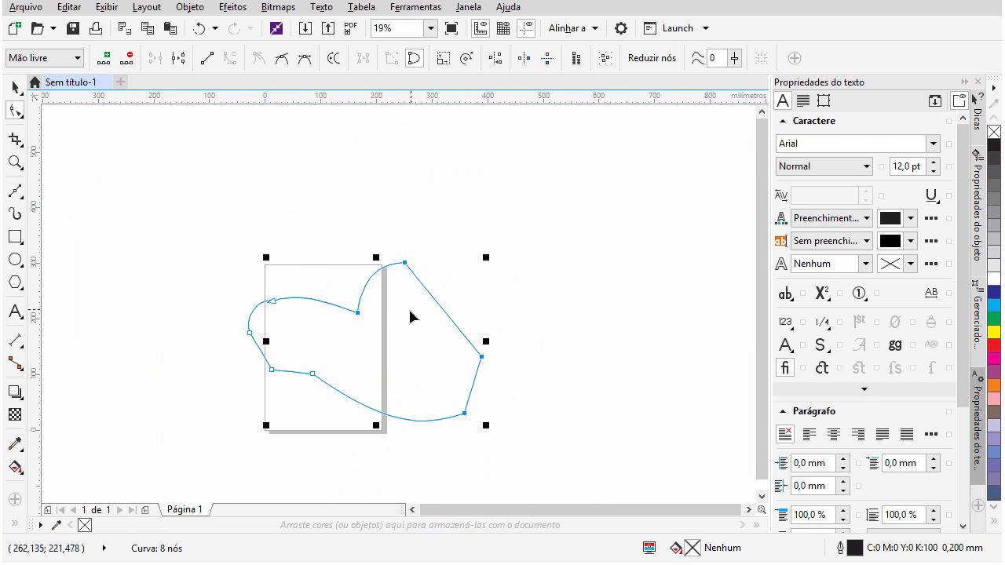
scroll(409, 309, "up", 2)
scroll(408, 297, "down", 2)
key("ctrl+z")
left_click_drag(325, 301, 457, 250)
scroll(383, 310, "up", 3)
scroll(377, 314, "down", 1)
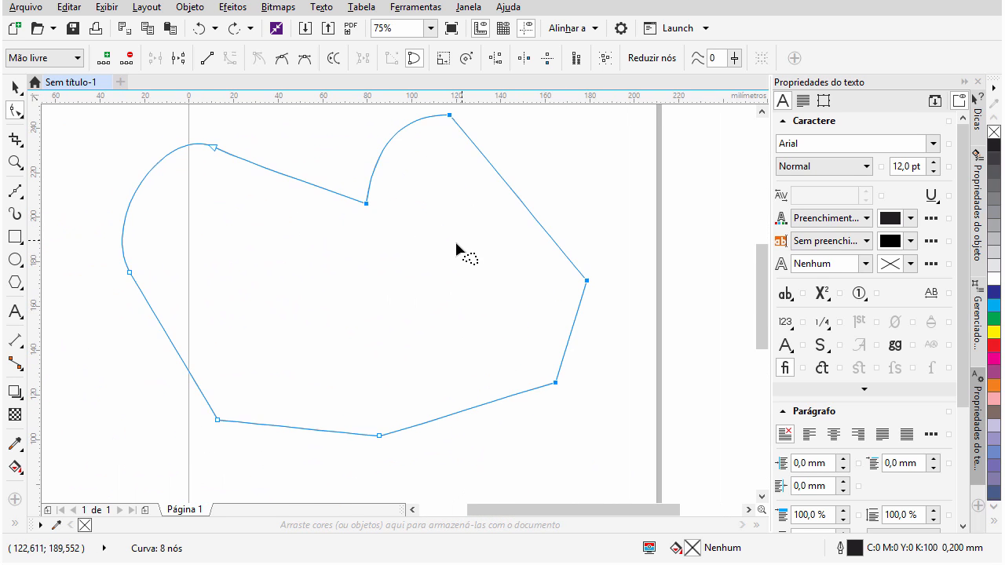
Rotate the four selected nodes slightly counterclockwise about their centre.
scroll(453, 251, "down", 1)
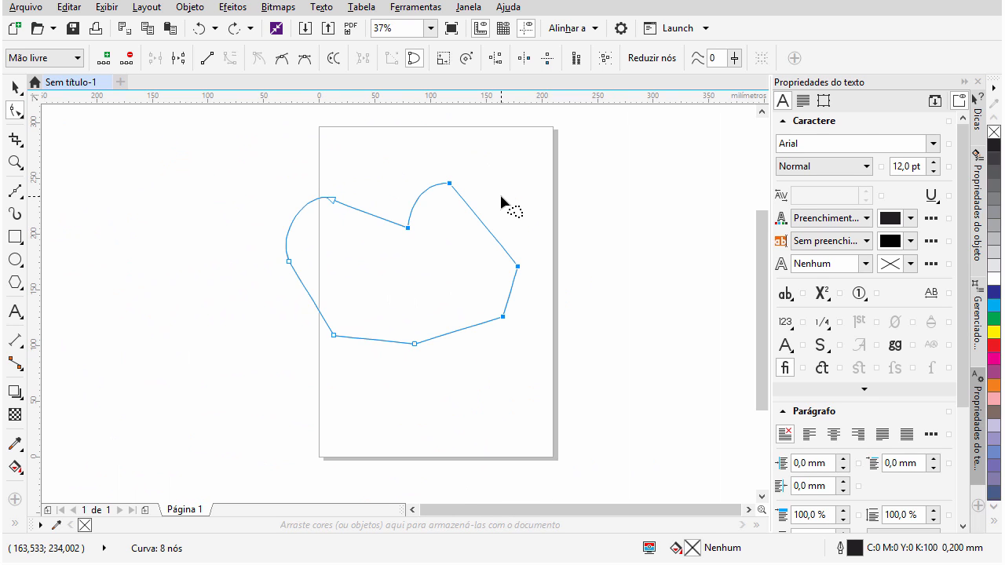
scroll(453, 212, "up", 1)
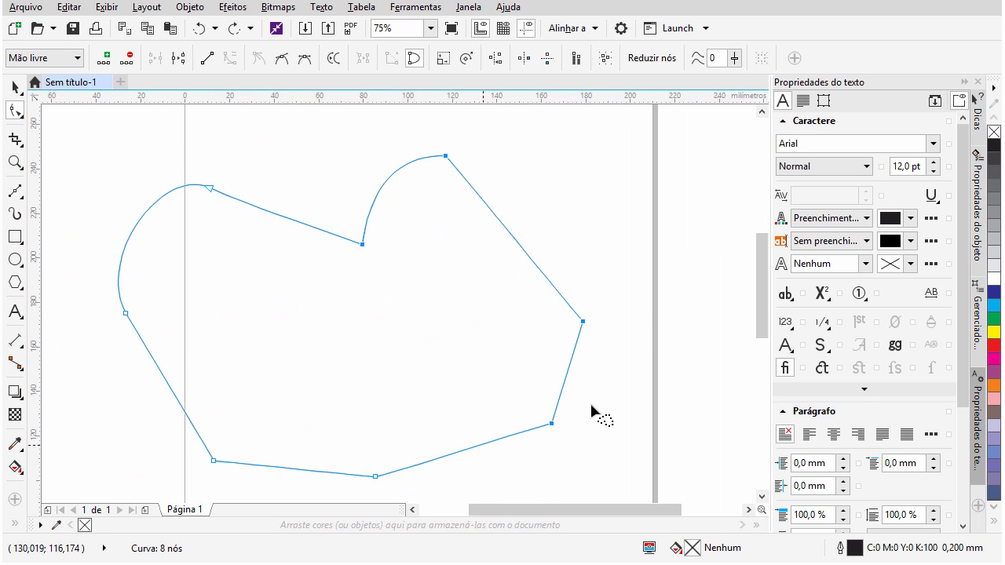
left_click_drag(494, 128, 369, 138)
mouse_move(387, 404)
left_mouse_down()
mouse_move(552, 449)
mouse_move(666, 333)
left_mouse_up()
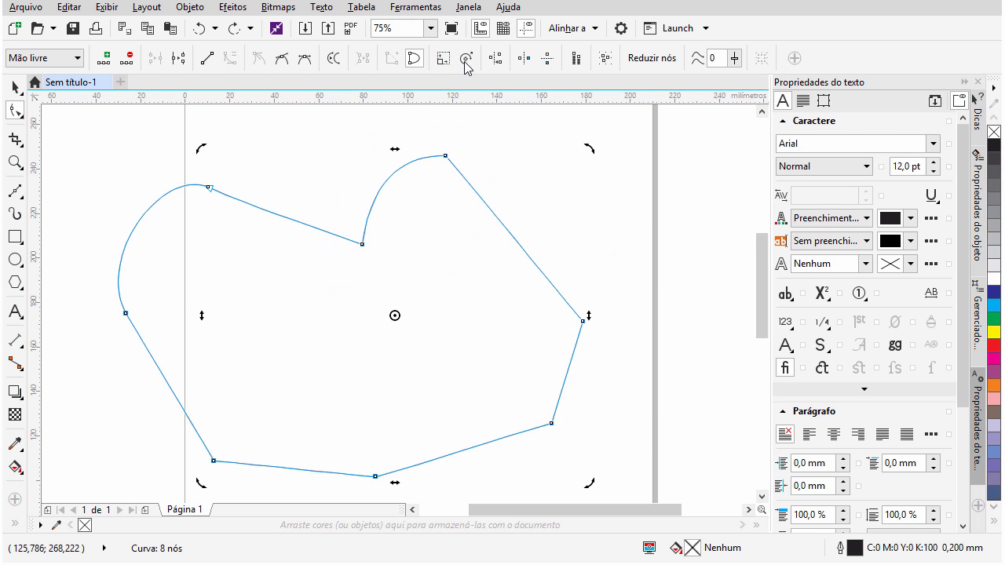
scroll(534, 242, "down", 1)
left_click_drag(565, 193, 551, 145)
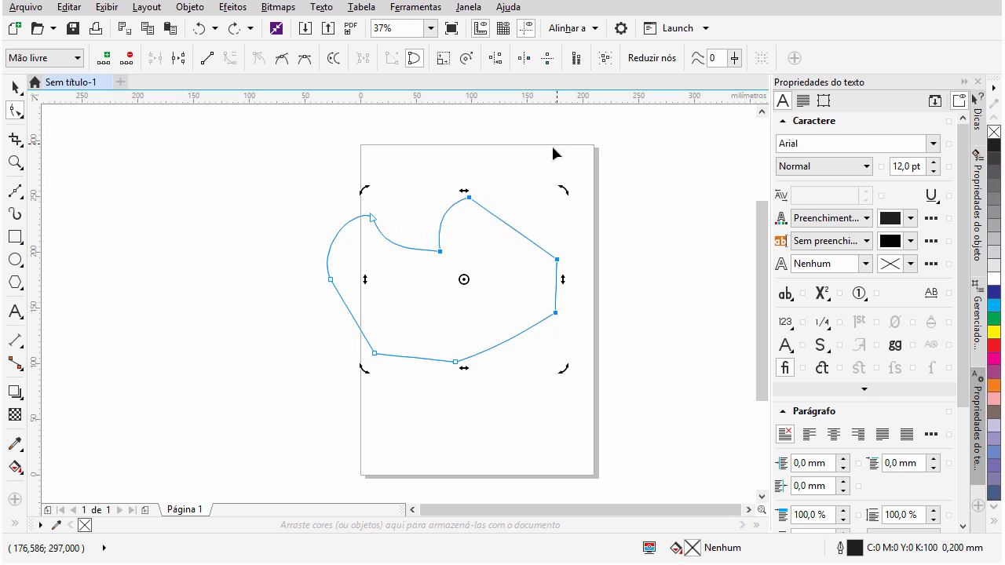
left_click(627, 352)
mouse_move(424, 224)
left_mouse_down()
mouse_move(644, 297)
mouse_move(464, 252)
left_mouse_up()
scroll(548, 182, "down", 3)
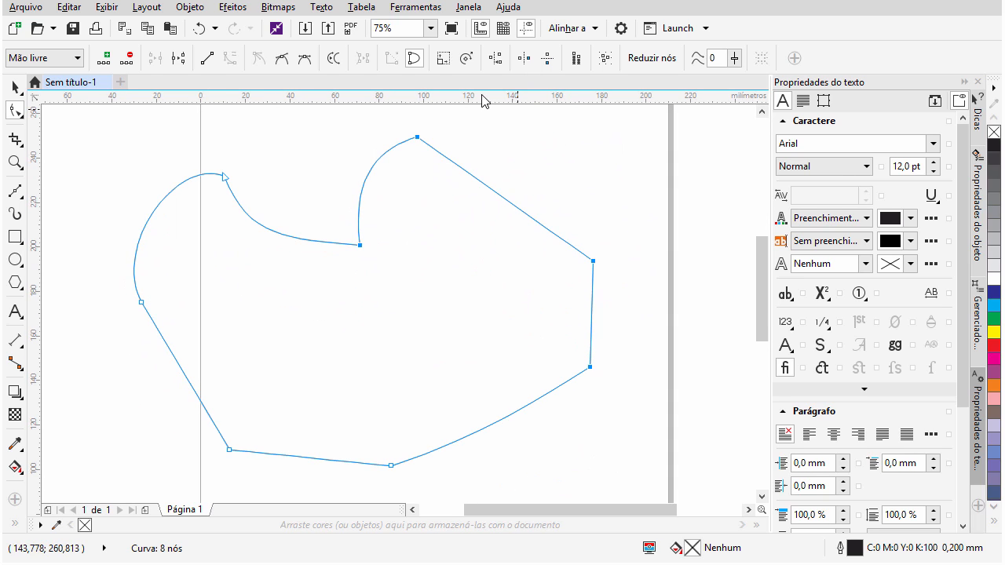
Toggle the closed-curve setting to open, close and reopen the curve at its start node.
left_click(414, 61)
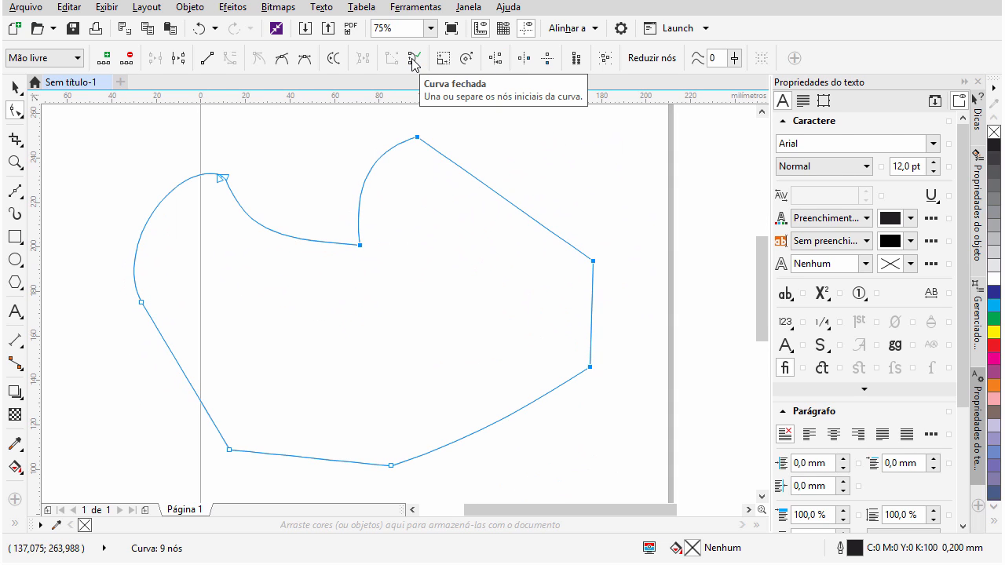
left_click(413, 61)
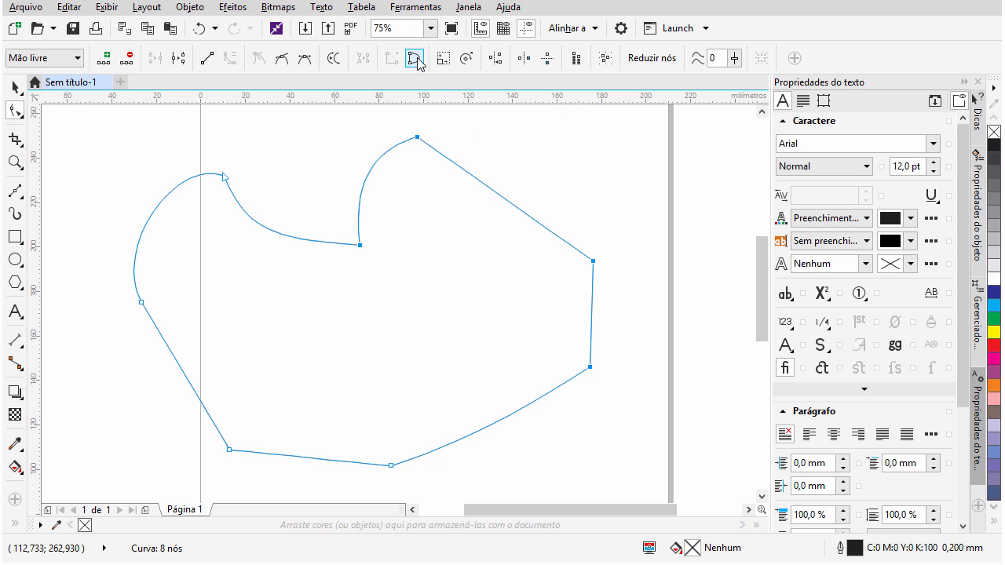
left_click(417, 60)
Move the curve's two end nodes apart and close the gap between them with a straight segment.
left_click_drag(227, 178, 118, 210)
left_click_drag(172, 191, 146, 182)
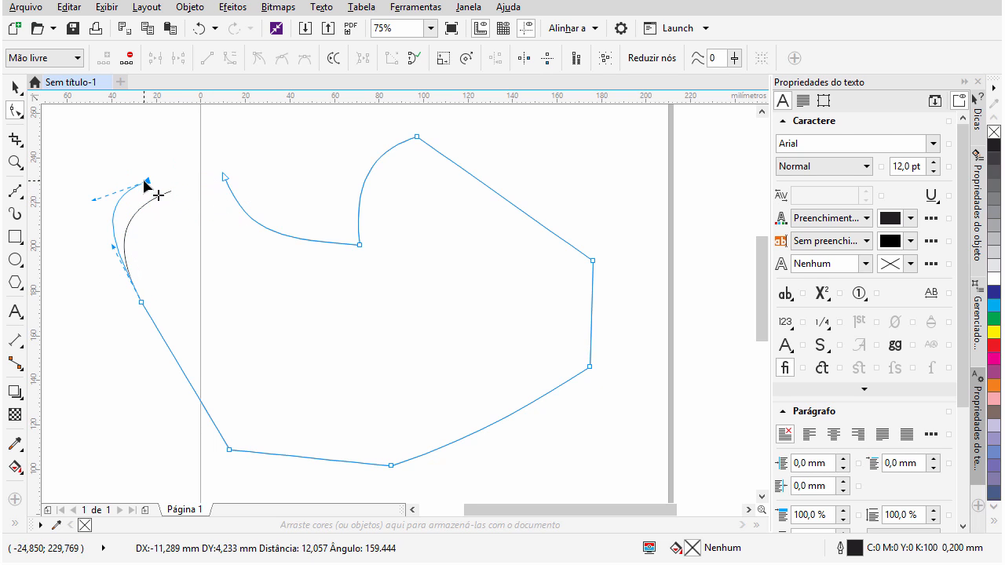
left_click_drag(225, 181, 246, 161)
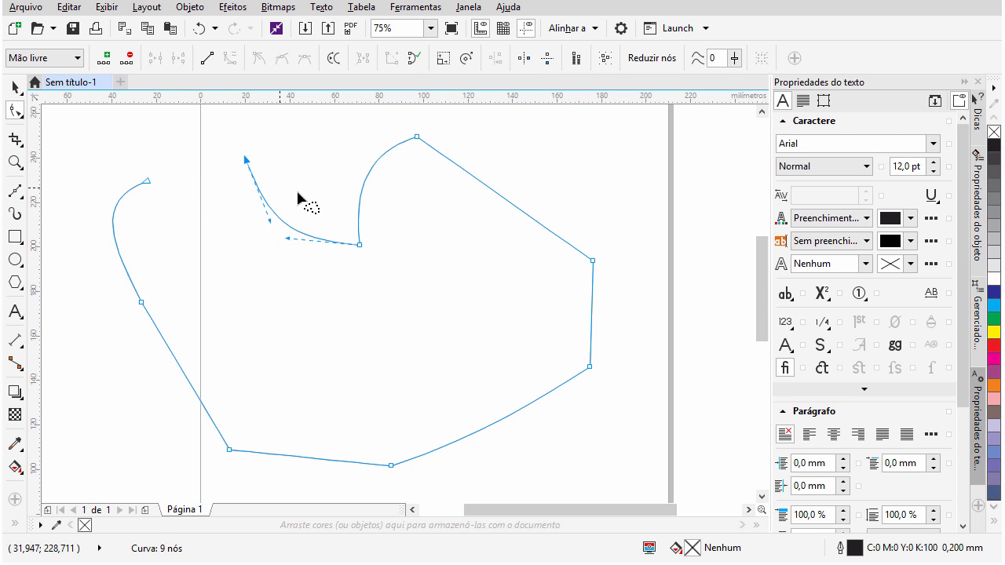
left_click(415, 61)
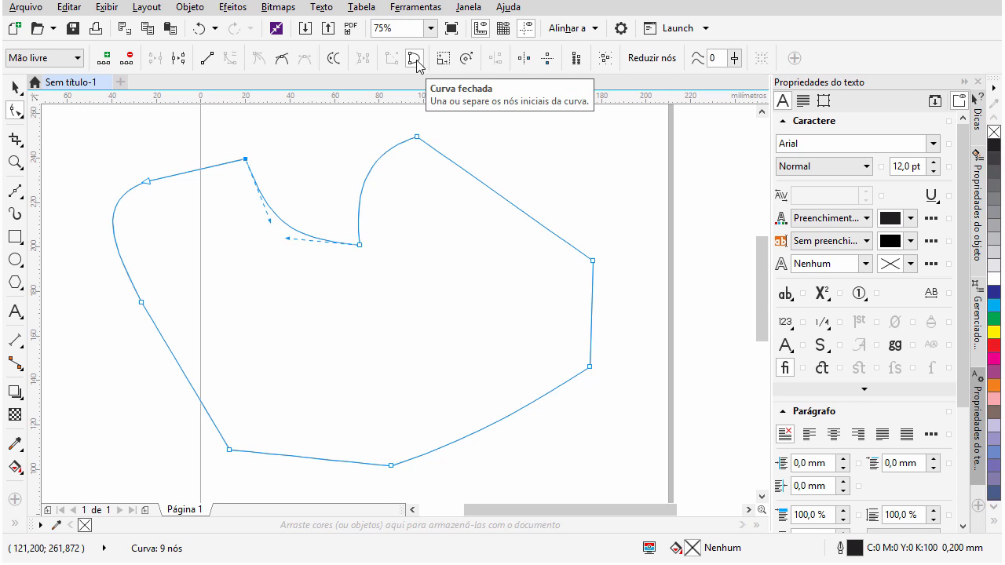
Reopen the closed curve at its start node to reposition both end nodes, and close it again.
left_click(416, 63)
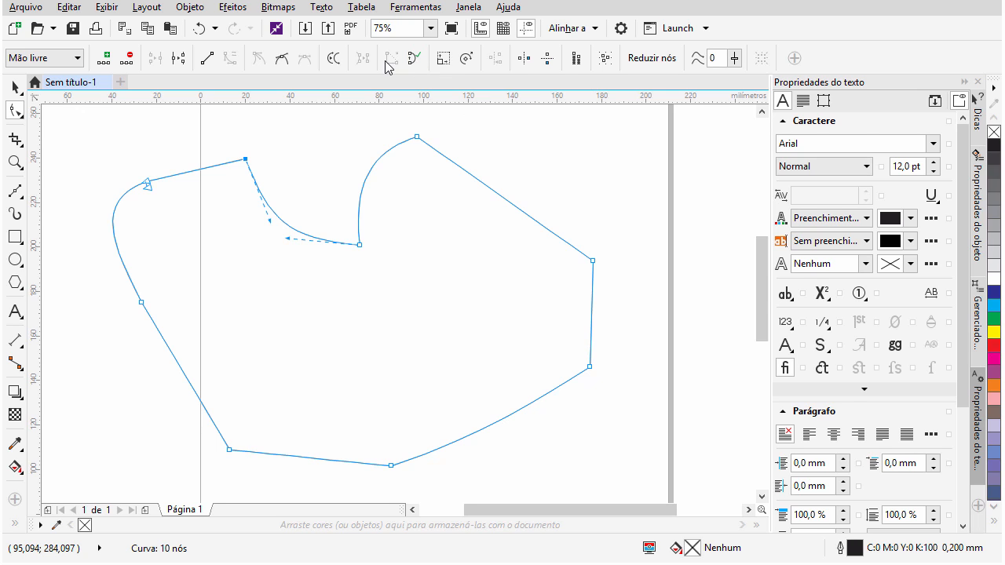
left_click_drag(152, 192, 207, 225)
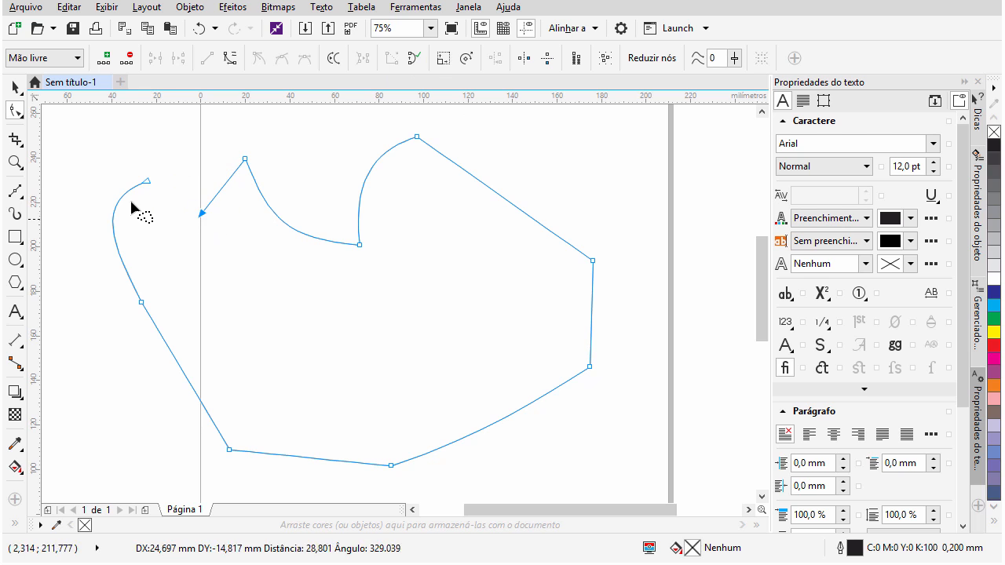
mouse_move(146, 185)
left_mouse_down()
mouse_move(100, 174)
mouse_move(140, 201)
left_mouse_up()
left_click_drag(81, 217, 110, 233)
left_click_drag(147, 197, 125, 189)
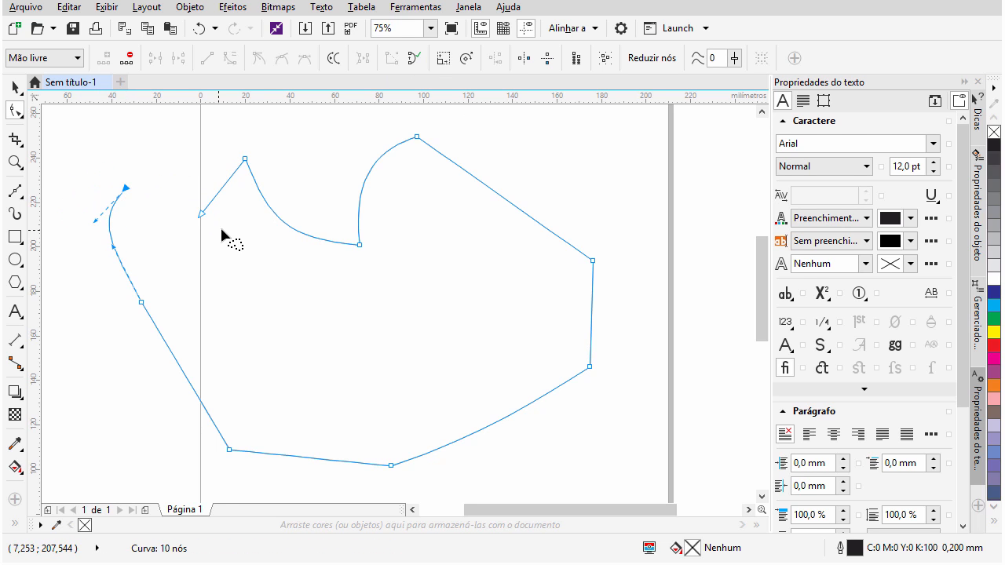
left_click_drag(201, 214, 201, 150)
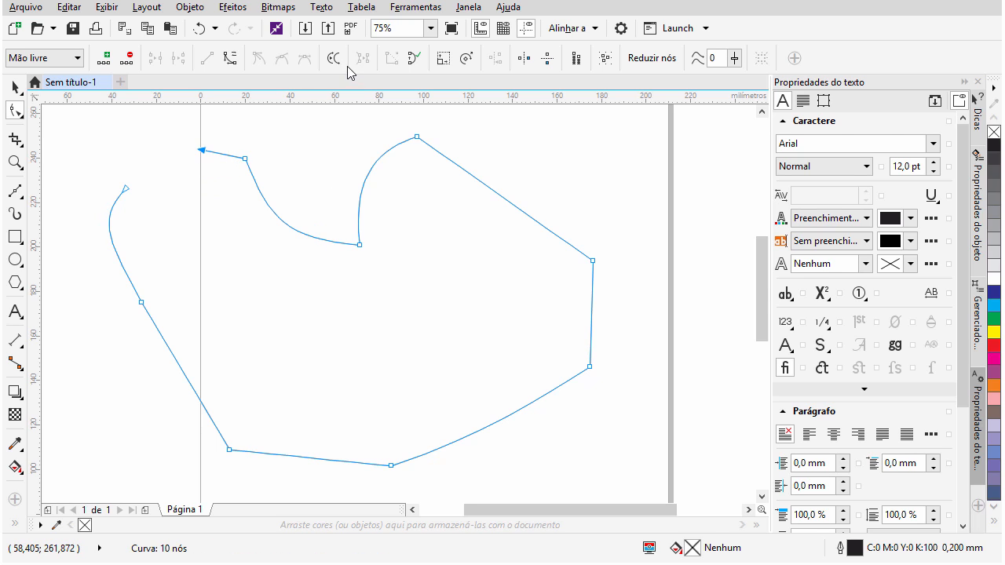
left_click(414, 59)
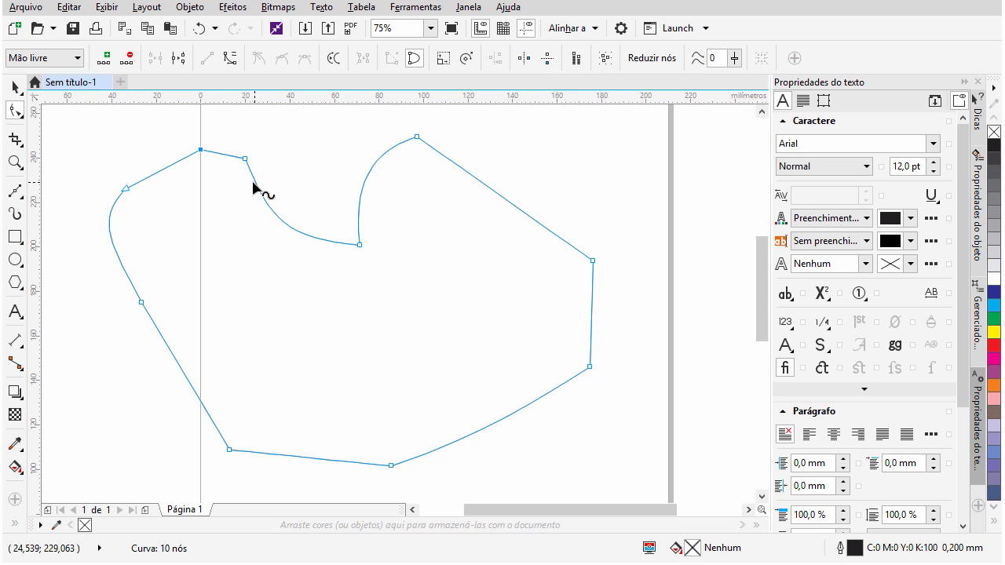
Select the whole edited curve as an object and delete it from the page.
scroll(253, 189, "down", 2)
left_click(15, 87)
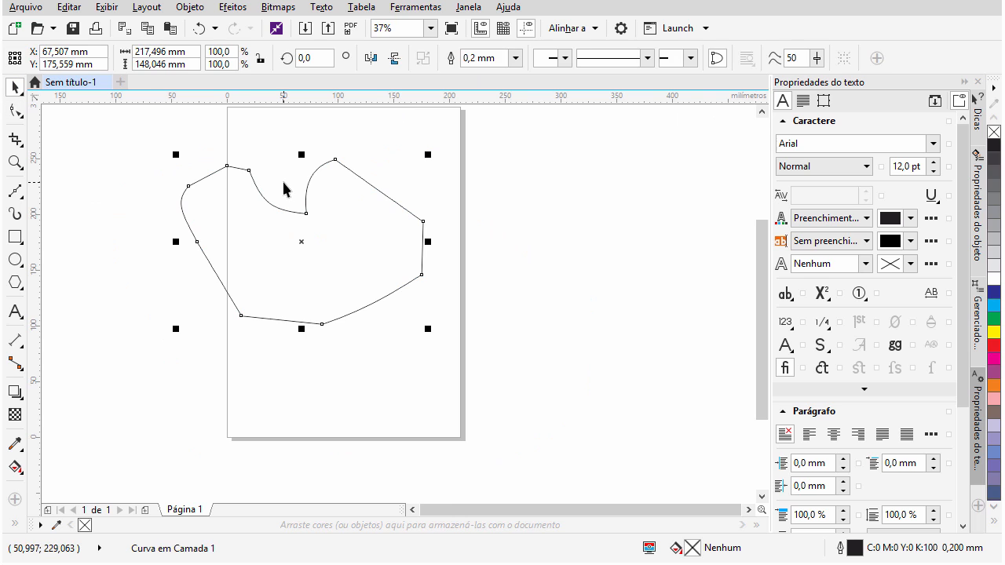
key("Delete")
Draw a square about 120 mm on each side on the page and convert it to curves.
left_click(15, 237)
left_click_drag(285, 217, 422, 353)
scroll(423, 257, "up", 2)
scroll(421, 249, "down", 1)
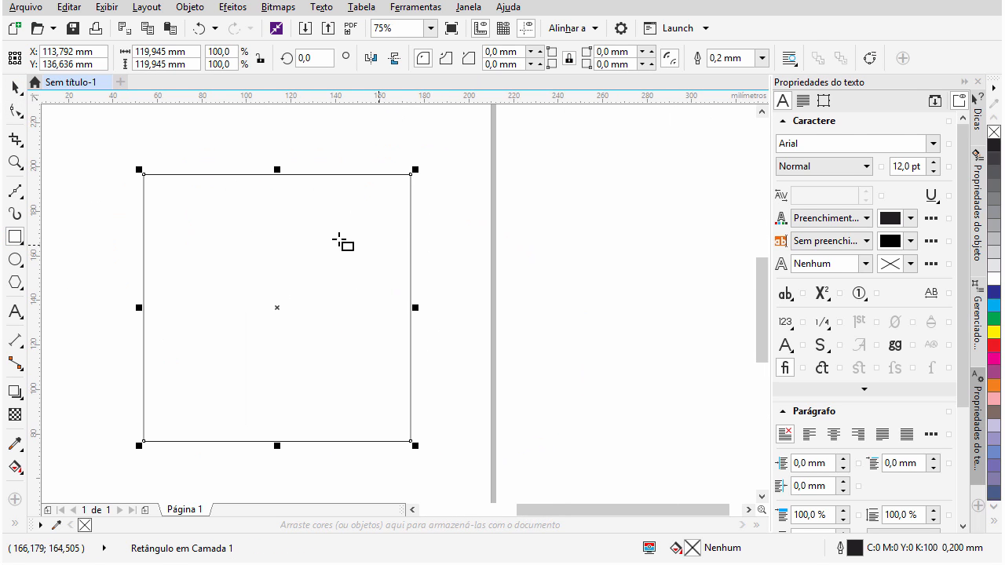
left_click_drag(339, 240, 413, 247)
left_click(870, 58)
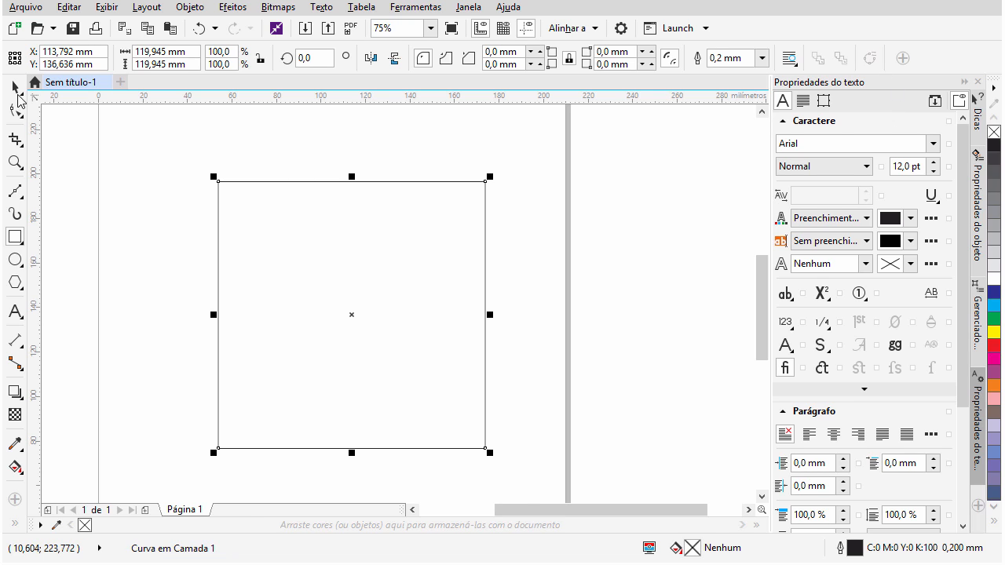
Turn on horizontal node reflection and try moving the square's upper corner nodes with it, undoing the move.
left_click(15, 111)
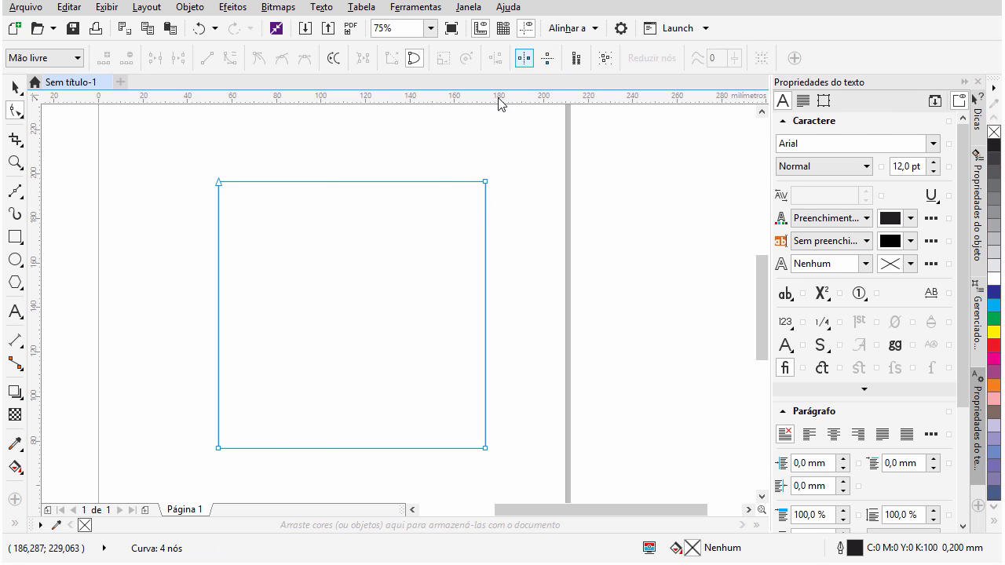
mouse_move(484, 183)
left_mouse_down()
mouse_move(225, 184)
mouse_move(494, 194)
mouse_move(485, 182)
left_mouse_up()
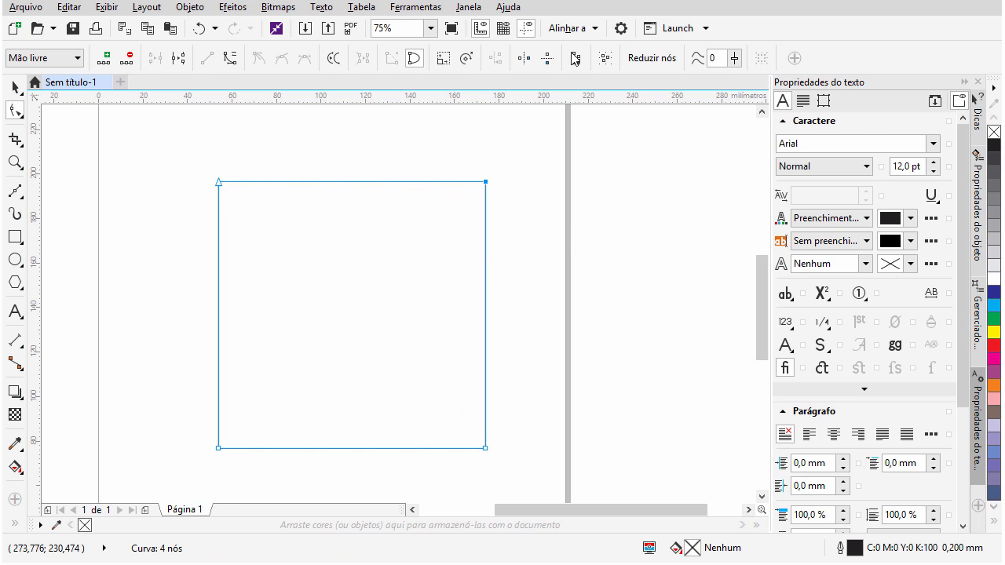
left_click(525, 60)
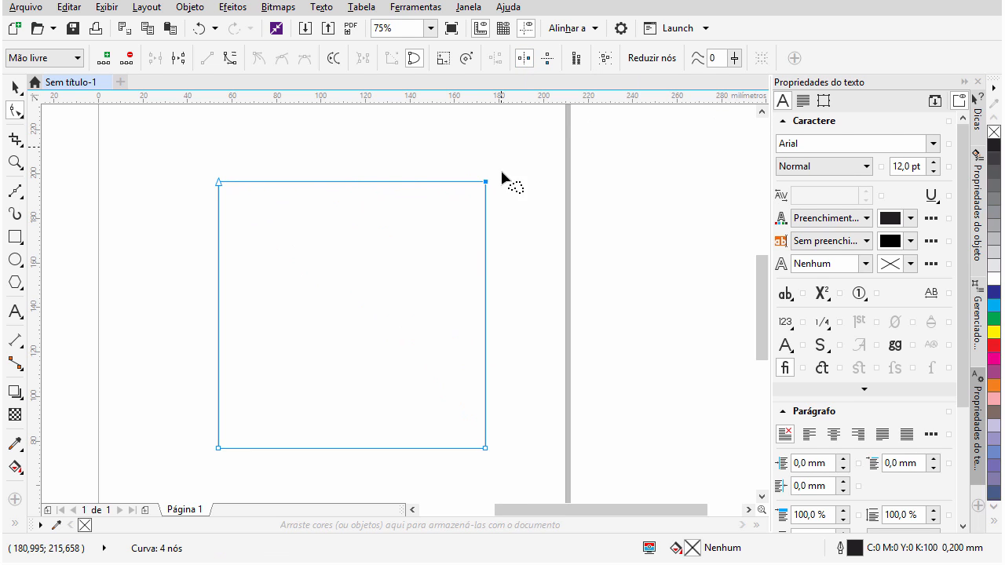
left_click_drag(486, 182, 428, 175)
key("ctrl+z")
left_click_drag(620, 228, 601, 223)
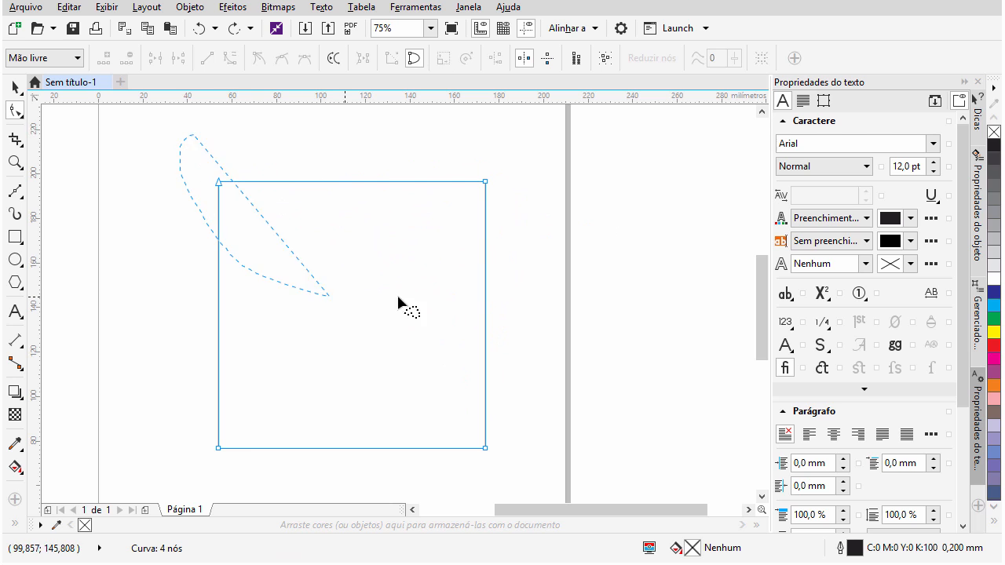
left_click_drag(454, 140, 464, 145)
mouse_move(468, 184)
left_mouse_down()
mouse_move(406, 191)
mouse_move(440, 209)
mouse_move(497, 275)
mouse_move(617, 261)
mouse_move(690, 206)
mouse_move(602, 151)
mouse_move(472, 146)
mouse_move(427, 194)
mouse_move(437, 256)
mouse_move(601, 260)
mouse_move(677, 134)
mouse_move(401, 164)
mouse_move(623, 166)
mouse_move(621, 242)
mouse_move(422, 238)
mouse_move(410, 174)
mouse_move(495, 175)
mouse_move(529, 214)
mouse_move(519, 256)
mouse_move(520, 170)
mouse_move(462, 173)
mouse_move(425, 193)
mouse_move(487, 182)
left_mouse_up()
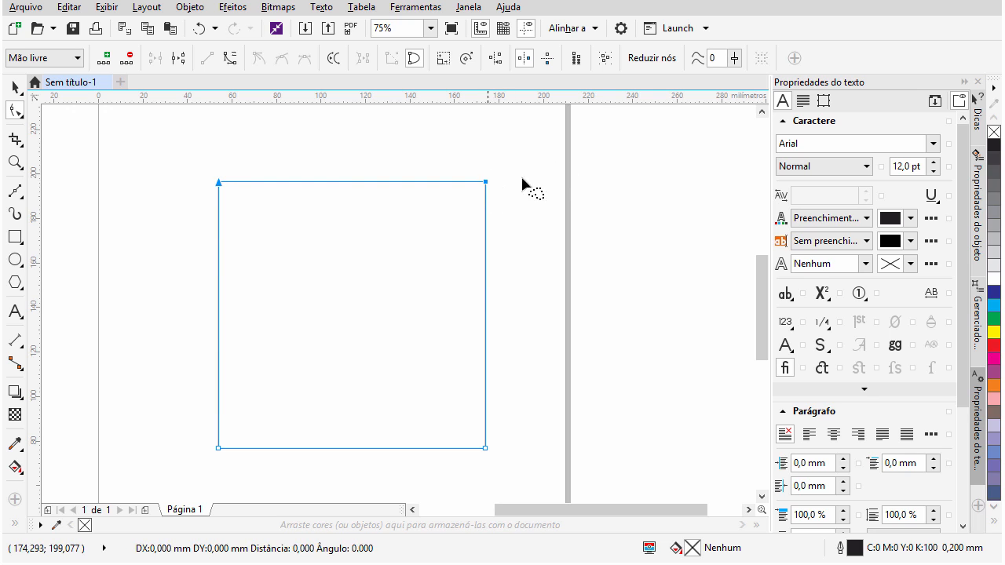
Turn on vertical node reflection, try moving the square's right corner nodes, undo the move and turn the reflection off.
left_click(553, 61)
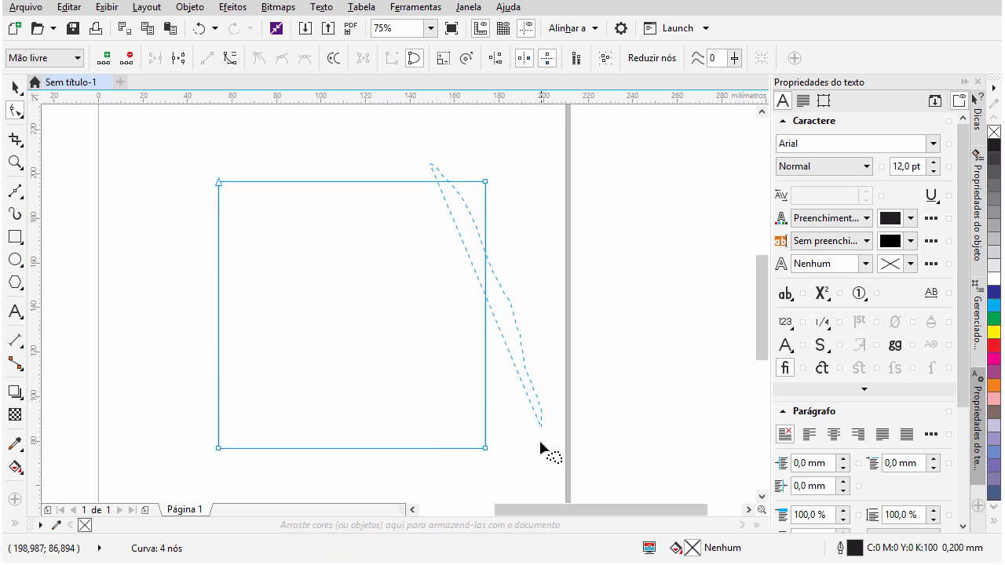
left_click_drag(487, 183, 480, 235)
key("ctrl+z")
left_click(550, 63)
Select all four corner nodes of the square and move them together upward and slightly to the left.
mouse_move(494, 177)
left_mouse_down()
mouse_move(480, 288)
mouse_move(502, 147)
mouse_move(489, 205)
mouse_move(495, 227)
mouse_move(489, 168)
mouse_move(503, 216)
mouse_move(480, 200)
mouse_move(495, 170)
mouse_move(489, 187)
left_mouse_up()
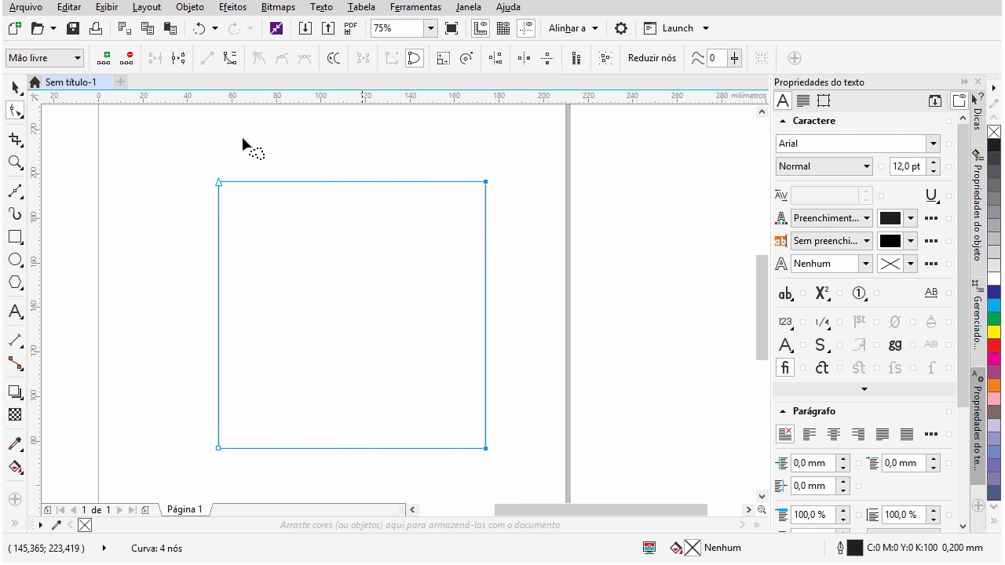
left_click_drag(607, 234, 617, 218)
mouse_move(385, 135)
left_mouse_down()
mouse_move(414, 183)
mouse_move(319, 183)
mouse_move(499, 188)
mouse_move(439, 197)
mouse_move(558, 187)
mouse_move(440, 188)
mouse_move(584, 157)
mouse_move(354, 159)
mouse_move(554, 175)
mouse_move(455, 188)
mouse_move(487, 186)
left_mouse_up()
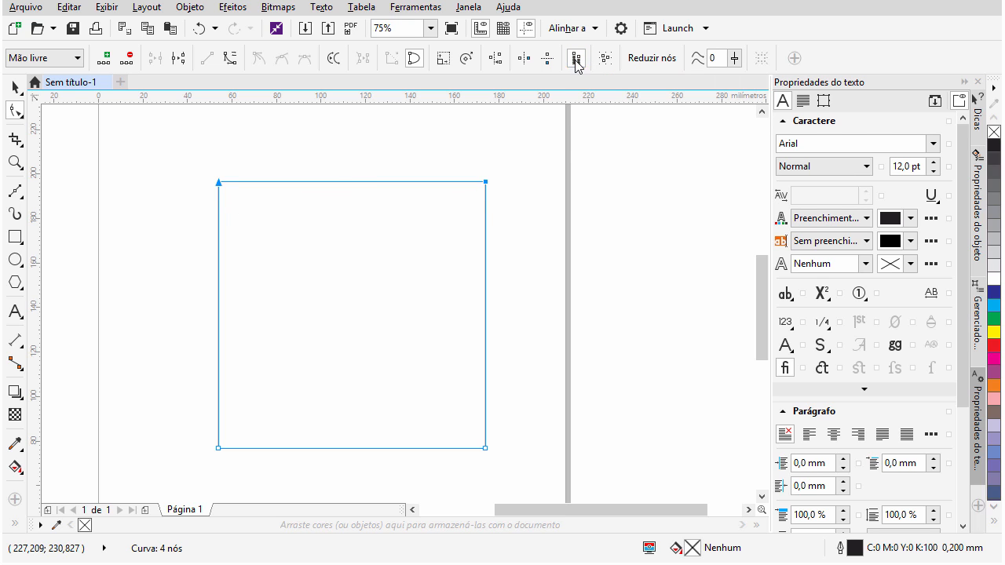
left_click_drag(488, 186, 497, 204)
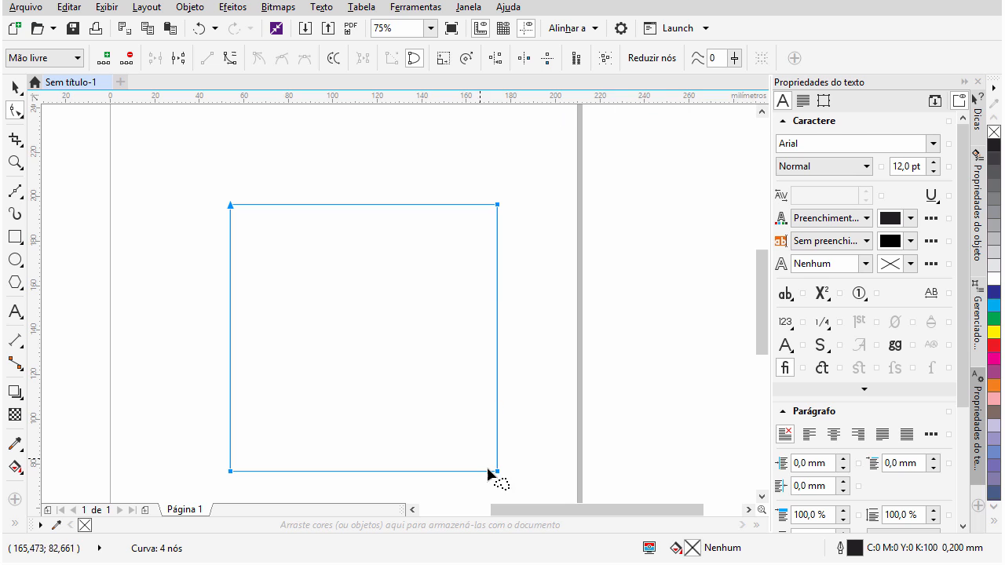
left_click_drag(497, 471, 488, 431)
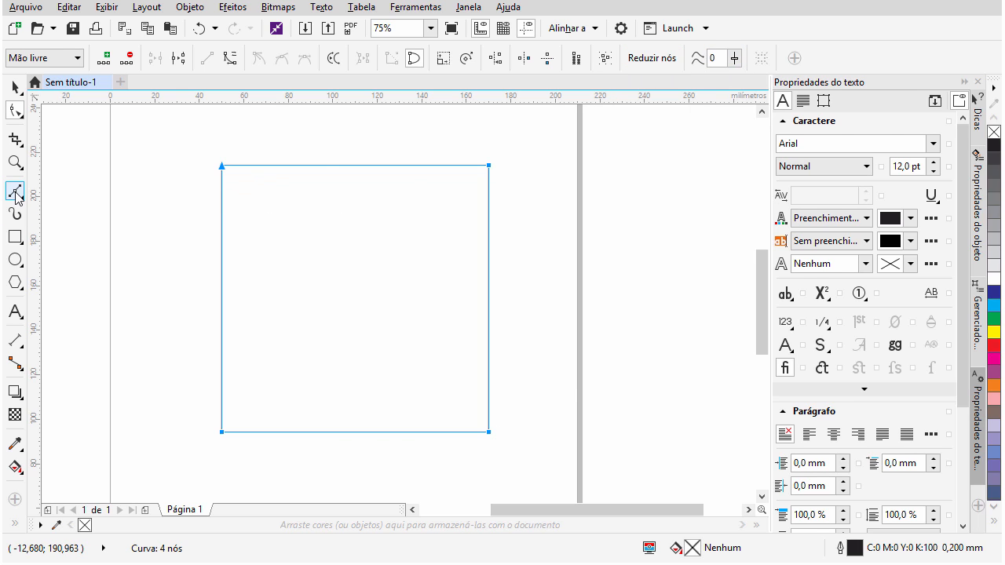
Add one node to each of the square's top, left and bottom edges.
left_click(117, 217)
left_click(15, 110)
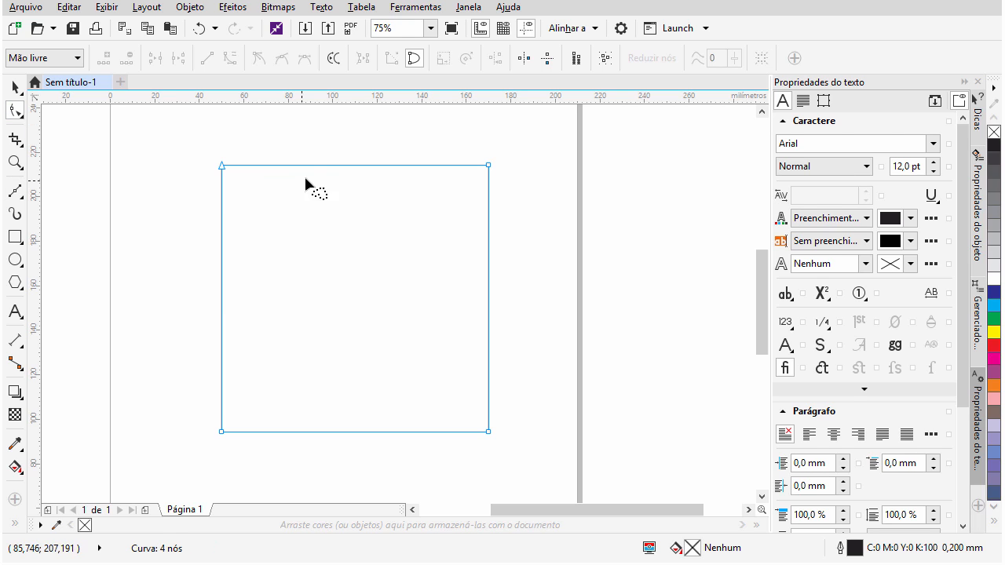
right_click(351, 166)
left_click(391, 176)
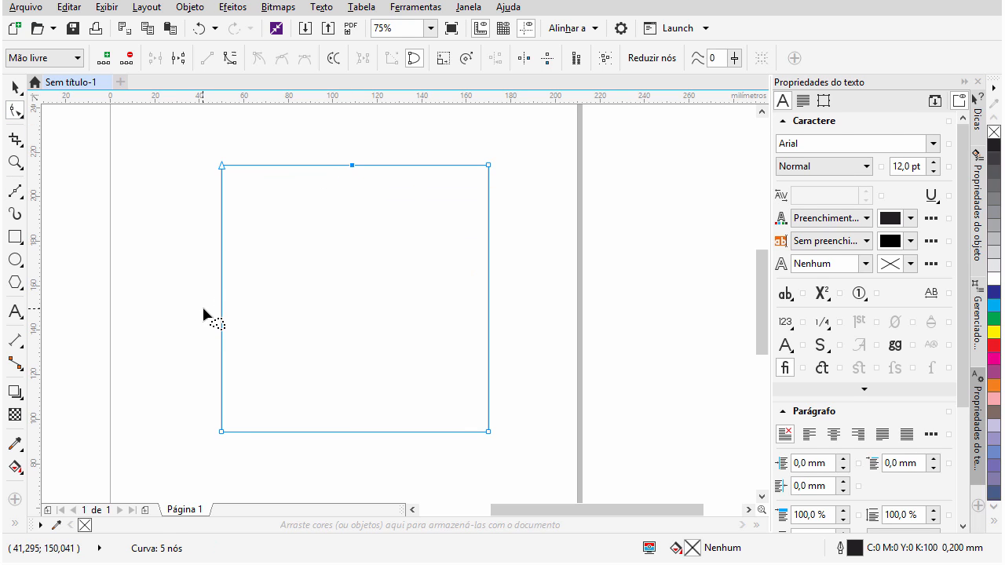
right_click(221, 303)
left_click(256, 314)
right_click(337, 432)
left_click(404, 163)
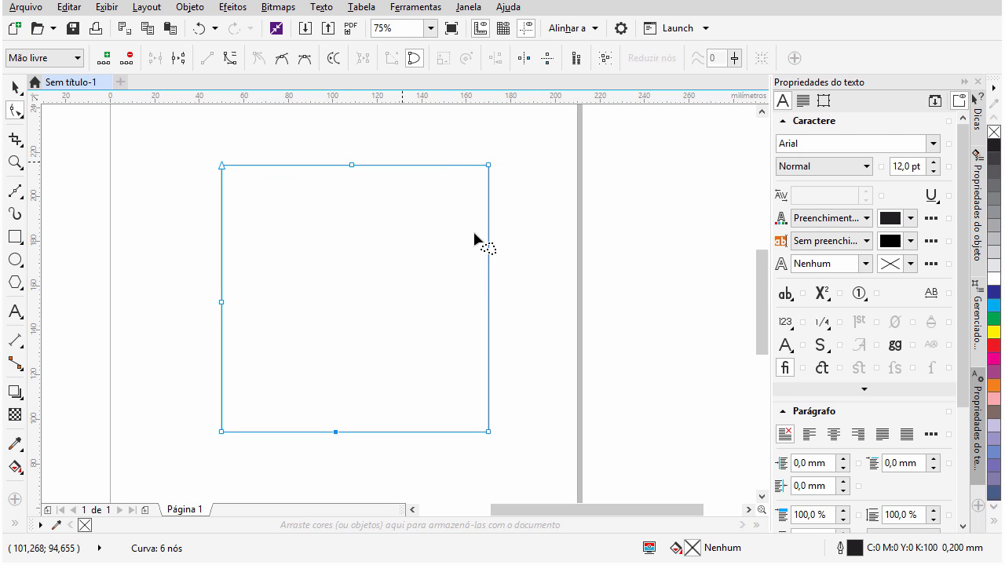
Add two nodes to the square's right edge and one more node each to its top and bottom edges.
right_click(489, 294)
left_click(487, 282)
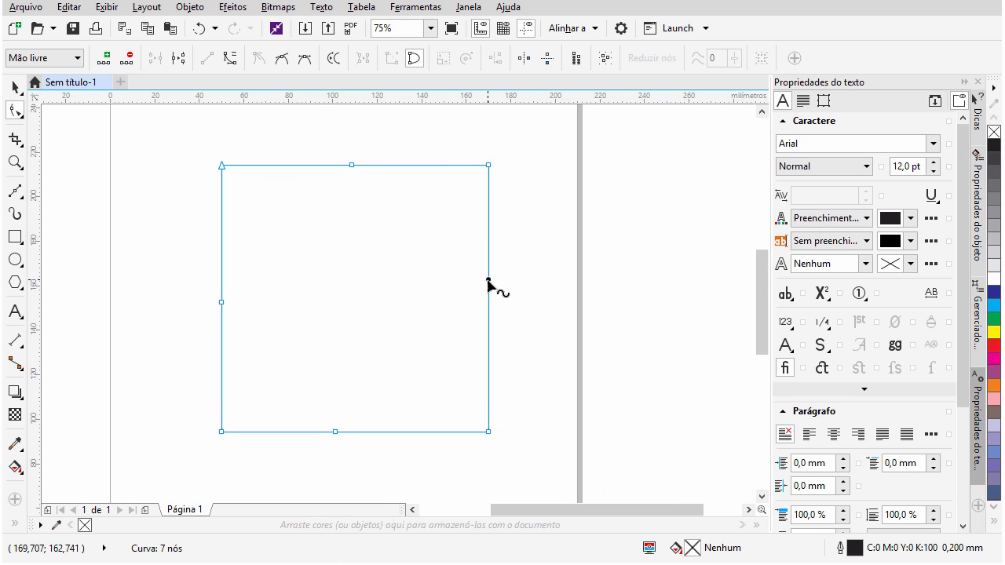
right_click(488, 280)
left_click(525, 292)
right_click(435, 165)
left_click(463, 173)
right_click(424, 433)
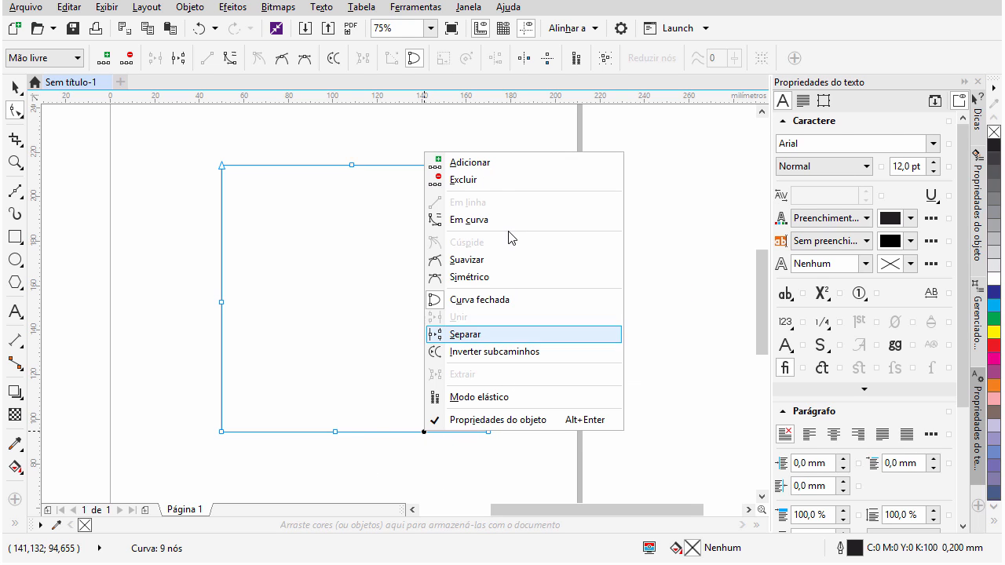
left_click(493, 163)
right_click(487, 364)
left_click(534, 376)
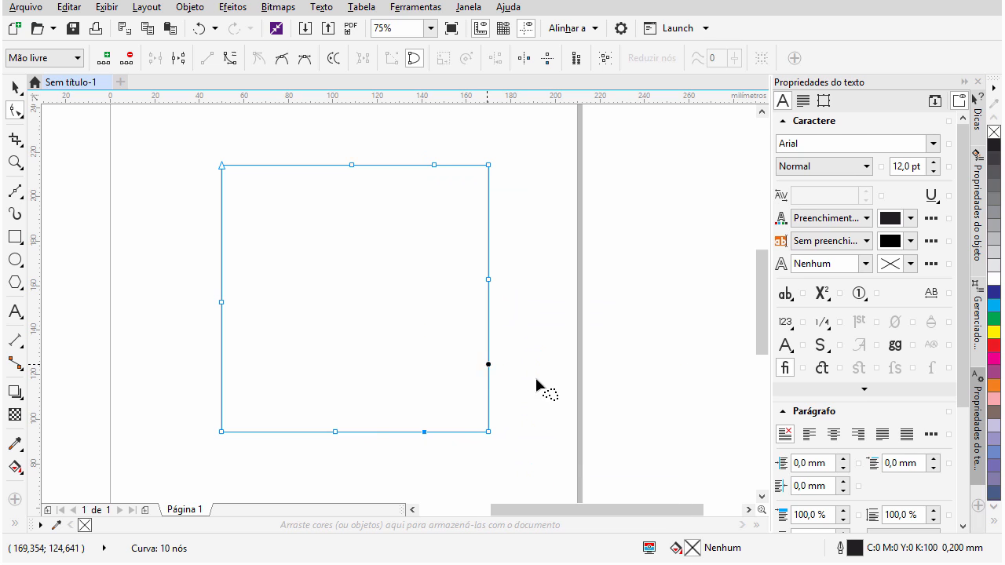
Pull the two added nodes on the square's right edge outward to the right.
left_click(19, 89)
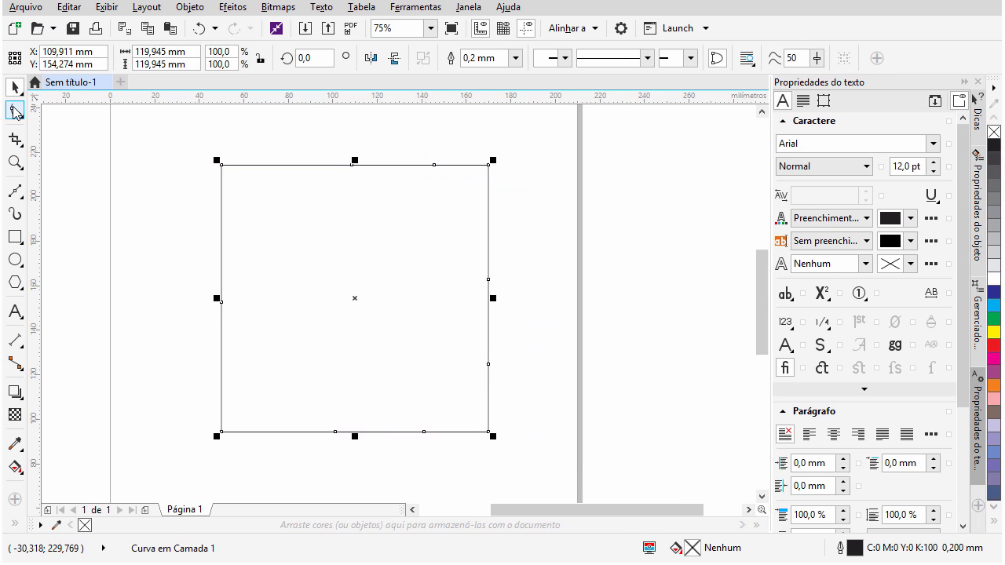
left_click(15, 111)
left_click_drag(489, 364, 548, 360)
left_click_drag(490, 279, 578, 231)
Select all nodes of the shape and convert its straight segments to curves.
scroll(578, 229, "down", 1)
left_click_drag(277, 110, 654, 348)
left_click_drag(639, 246, 641, 250)
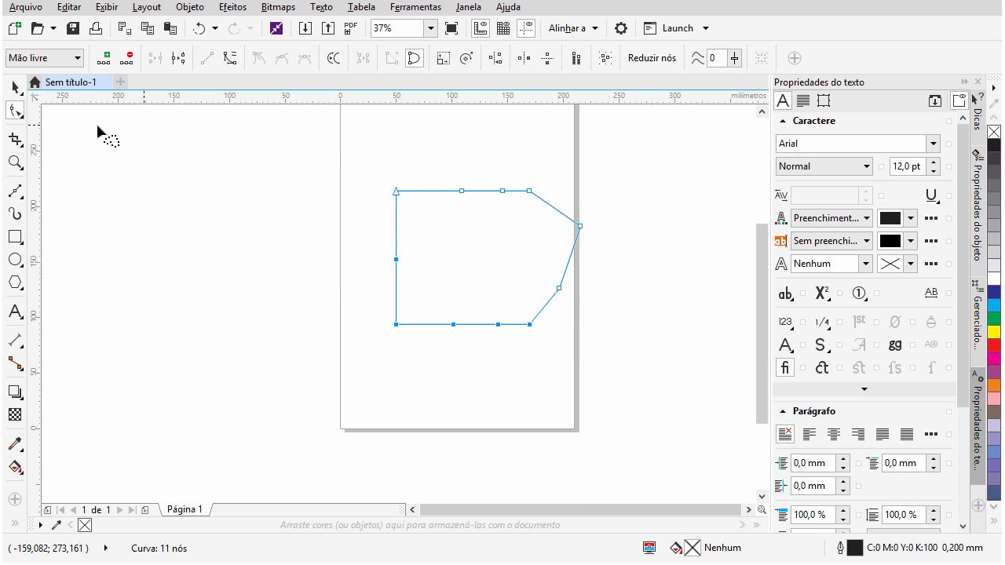
mouse_move(391, 138)
left_mouse_down()
mouse_move(673, 385)
mouse_move(472, 163)
left_mouse_up()
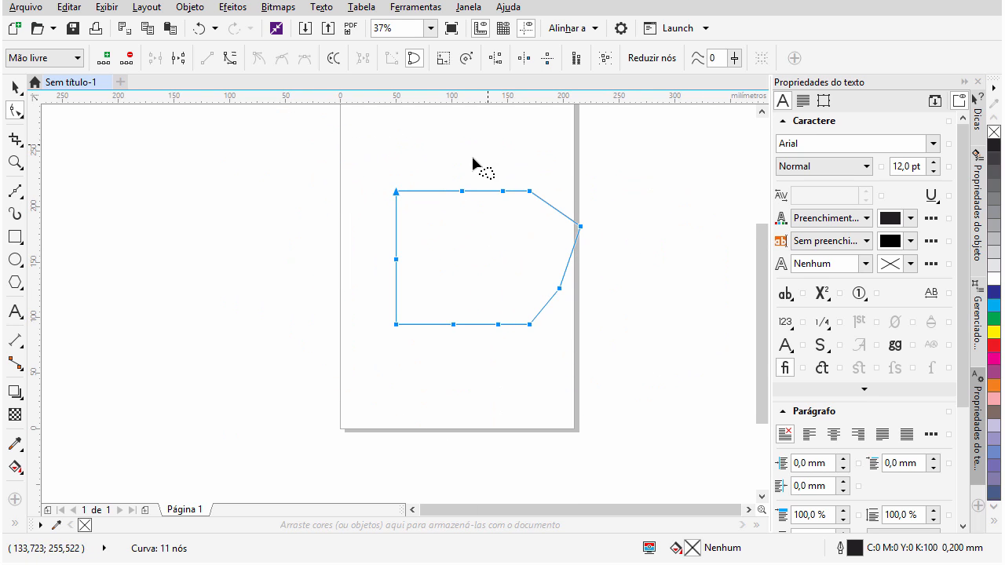
left_click(229, 58)
Reshape the outline into a rounded form by pulling its left, top and upper-right nodes and segments outward.
scroll(480, 265, "up", 4)
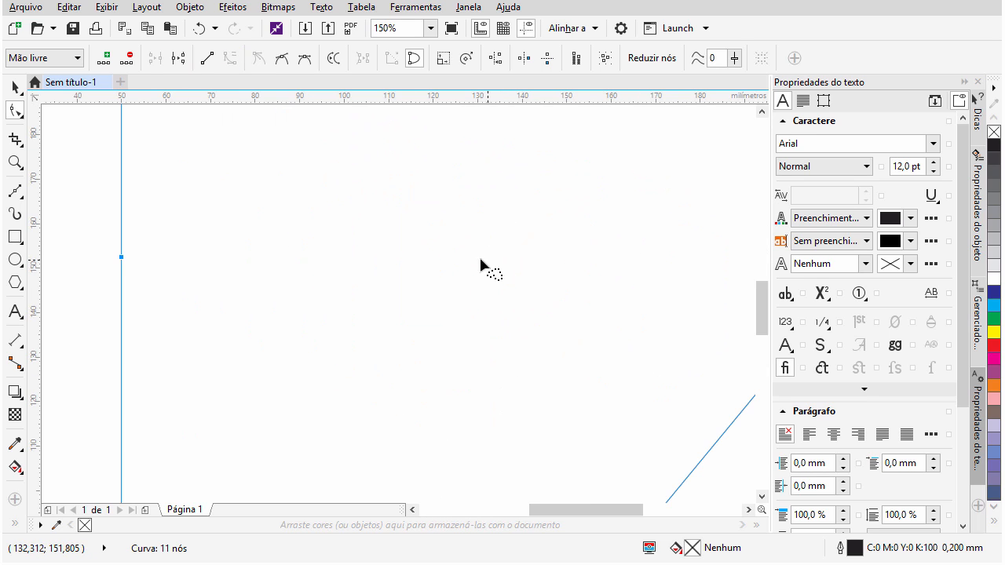
scroll(372, 263, "down", 4)
left_click_drag(305, 260, 224, 258)
left_click(260, 190)
left_click_drag(260, 211, 233, 191)
left_click_drag(322, 189, 329, 159)
left_click_drag(366, 188, 439, 214)
left_click(436, 263)
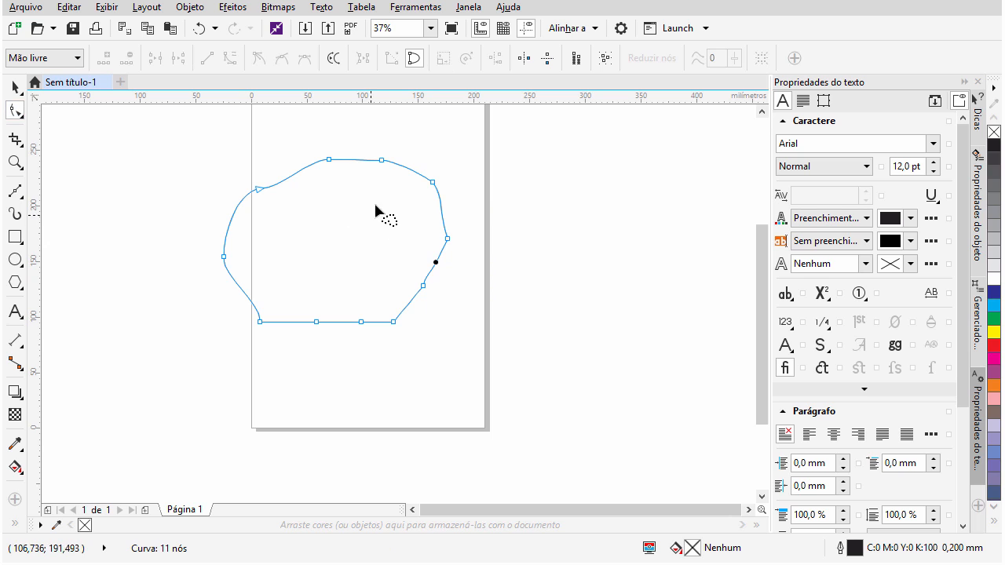
left_click(471, 285)
Select all nodes of the rounded curve, apply Reduce Nodes, and simplify it further by increasing the curve smoothness.
mouse_move(168, 146)
left_mouse_down()
mouse_move(349, 321)
mouse_move(461, 376)
mouse_move(406, 156)
mouse_move(202, 173)
mouse_move(274, 361)
mouse_move(564, 246)
mouse_move(441, 173)
left_mouse_up()
mouse_move(332, 131)
left_mouse_down()
mouse_move(251, 422)
mouse_move(515, 161)
mouse_move(393, 165)
left_mouse_up()
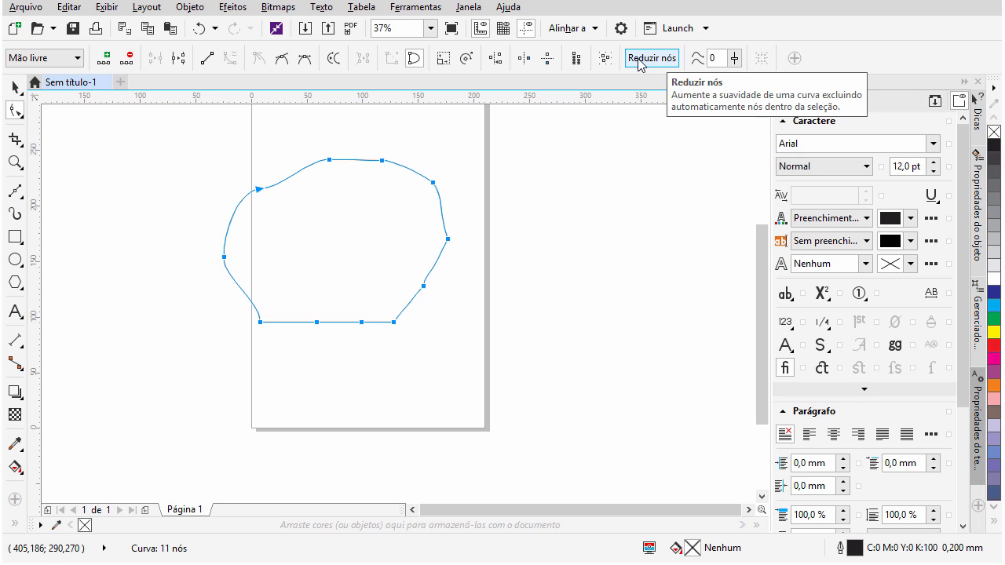
left_click(657, 61)
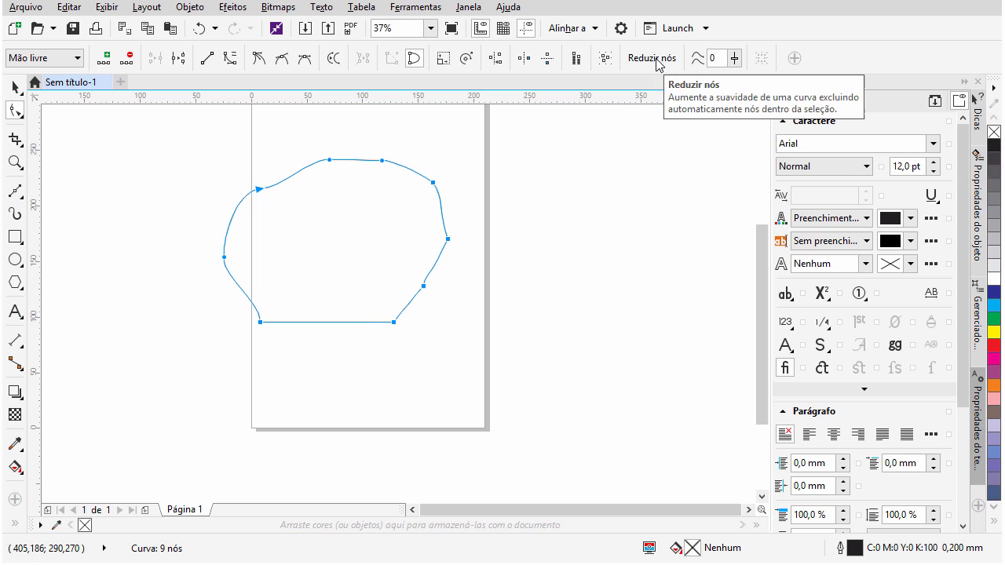
key("ctrl+z")
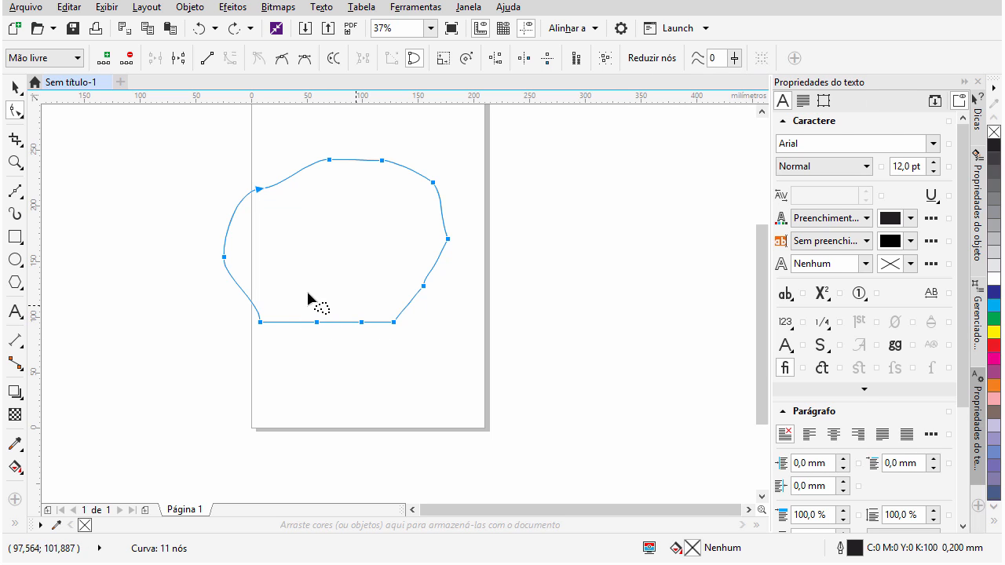
left_click(672, 61)
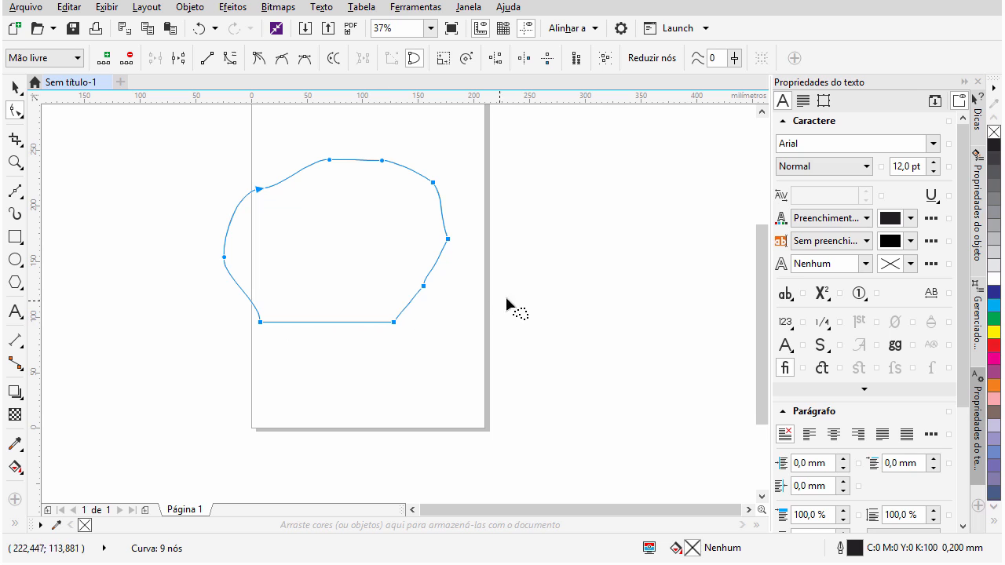
left_click_drag(741, 65, 817, 82)
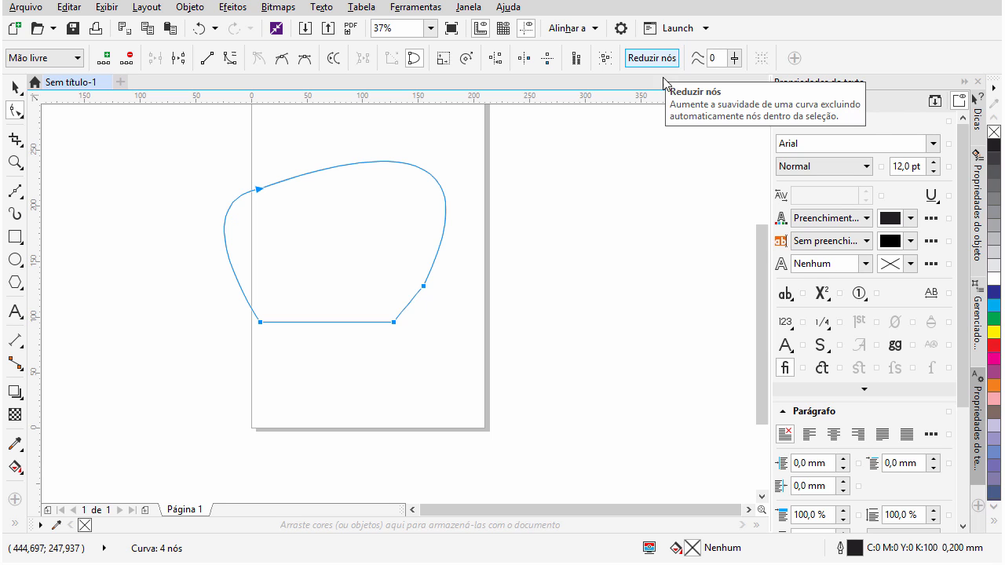
left_click(638, 180)
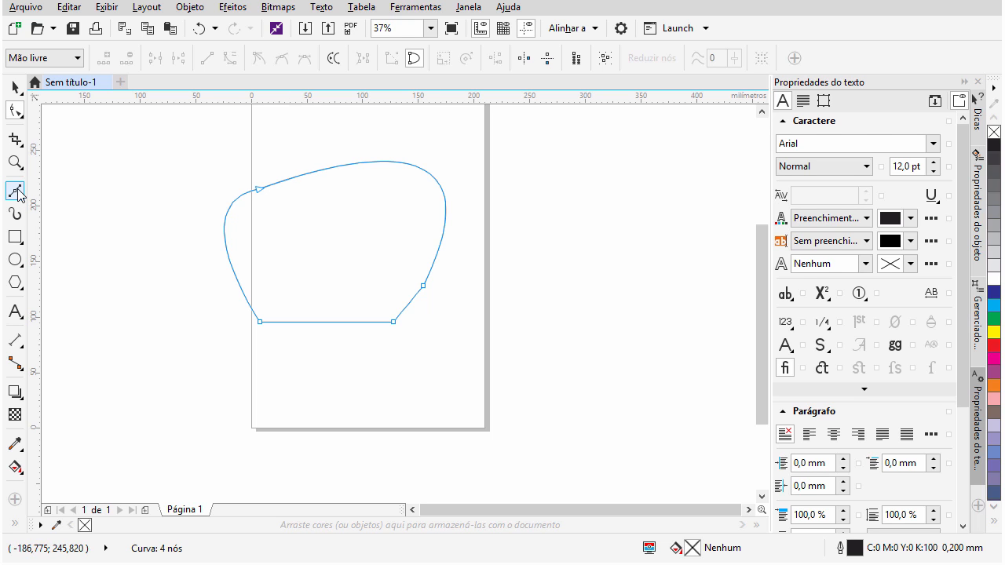
Try to convert the segment between the curve's two lower-right nodes to a straight line.
left_click(18, 193)
left_click(14, 110)
mouse_move(322, 146)
left_mouse_down()
mouse_move(515, 393)
mouse_move(555, 385)
mouse_move(373, 207)
mouse_move(351, 160)
mouse_move(354, 303)
mouse_move(546, 351)
mouse_move(453, 134)
mouse_move(347, 141)
left_mouse_up()
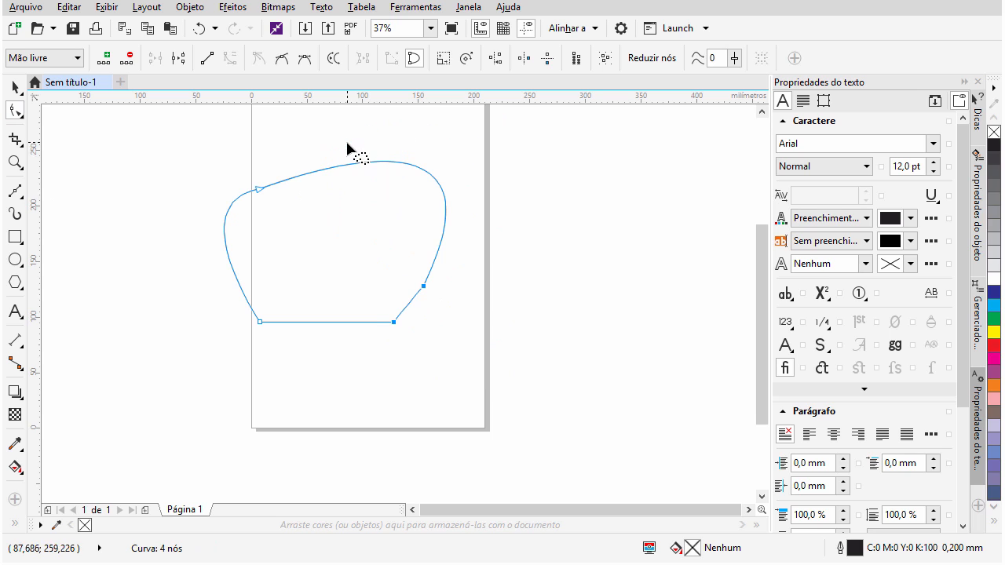
left_click(209, 69)
left_click(479, 270)
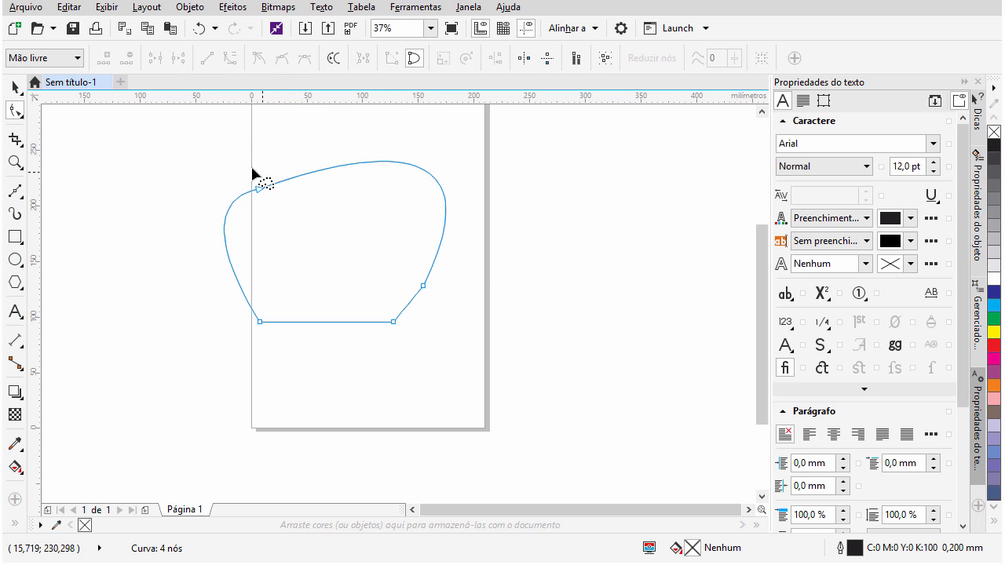
Convert the segment between the start node and the lower-left node to a straight line, and select the two lower-right nodes.
mouse_move(281, 200)
left_mouse_down()
mouse_move(247, 204)
mouse_move(254, 156)
left_mouse_up()
mouse_move(263, 303)
left_mouse_down()
mouse_move(259, 345)
mouse_move(259, 305)
left_mouse_up()
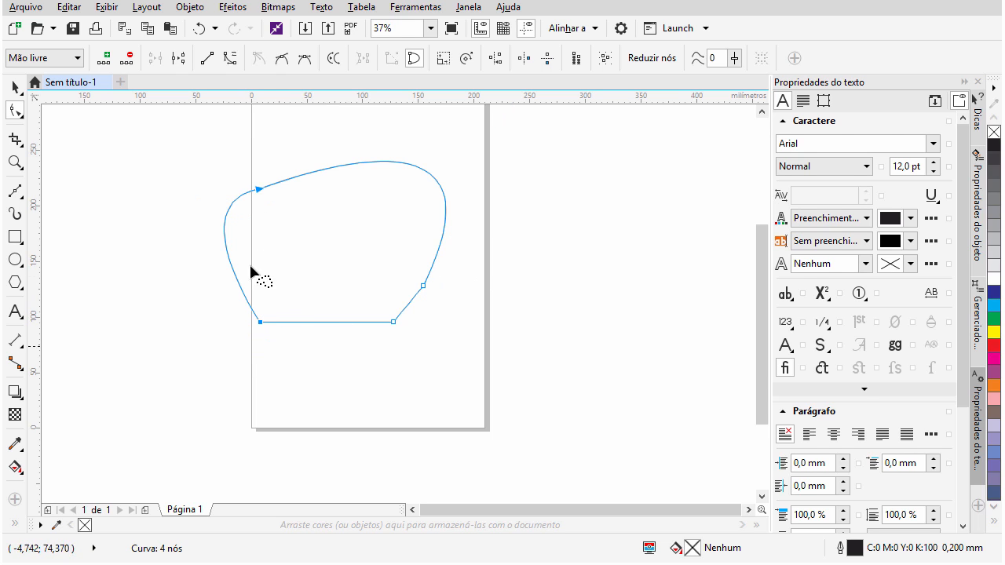
mouse_move(227, 159)
left_mouse_down()
mouse_move(232, 351)
mouse_move(302, 249)
mouse_move(230, 177)
left_mouse_up()
left_click(209, 58)
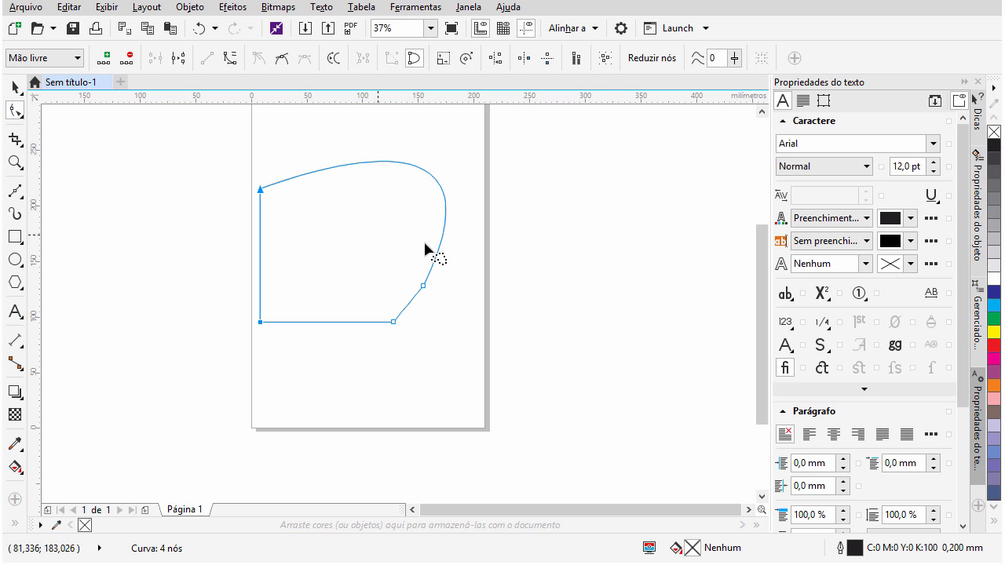
mouse_move(479, 146)
left_mouse_down()
mouse_move(306, 245)
mouse_move(321, 359)
mouse_move(490, 354)
mouse_move(498, 201)
mouse_move(463, 162)
left_mouse_up()
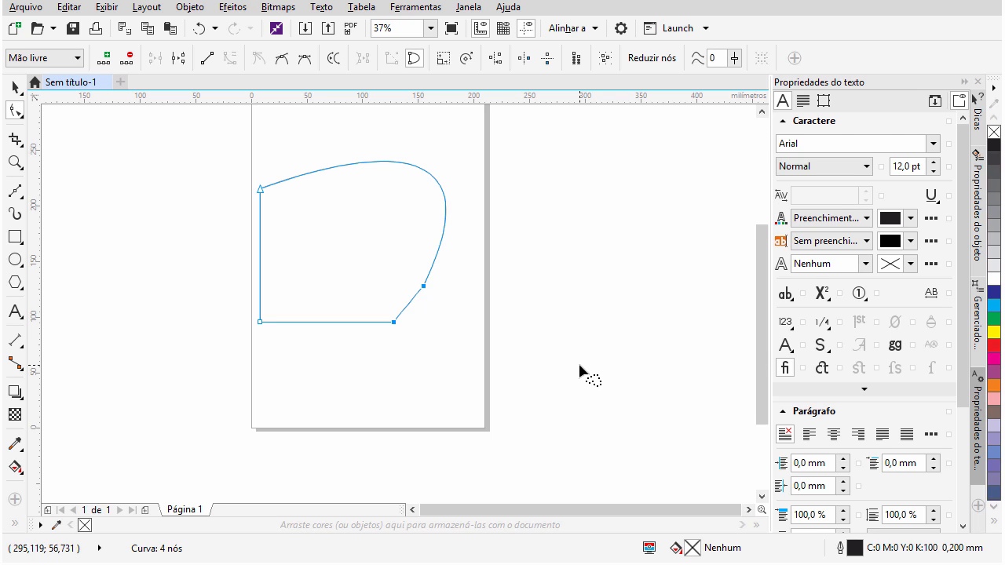